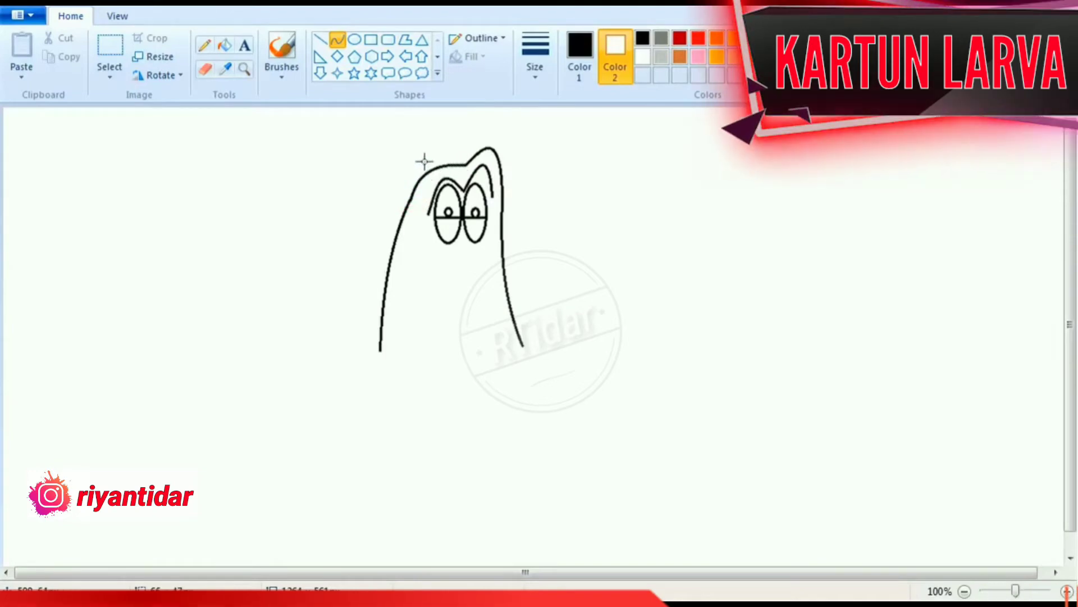
Step: Draw curves that extend both sides of the larva's body downward, bulging outward below the narrow upper part
{"action": "left_click", "coordinate": [729, 315]}
{"action": "left_click_drag", "start_coordinate": [523, 348], "coordinate": [510, 517]}
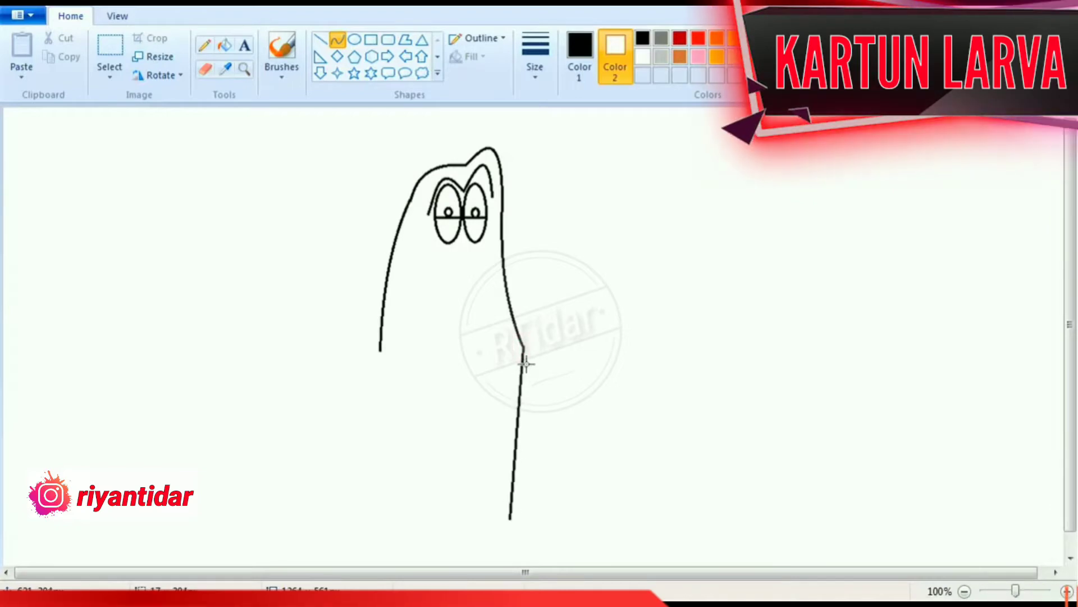
{"action": "left_click_drag", "start_coordinate": [526, 364], "coordinate": [547, 428]}
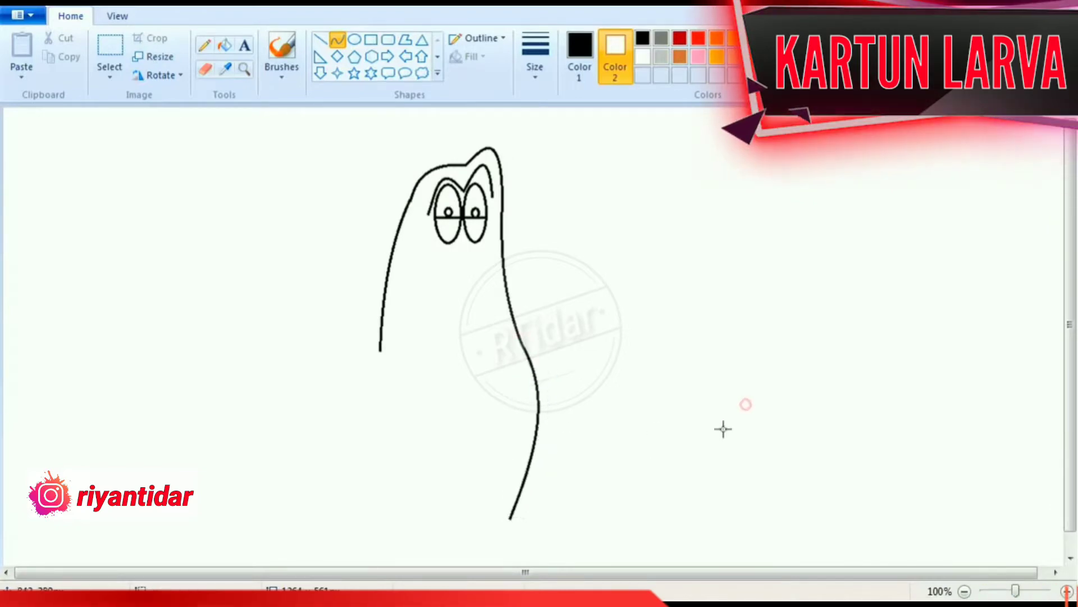
{"action": "mouse_move", "coordinate": [381, 353]}
{"action": "left_mouse_down"}
{"action": "mouse_move", "coordinate": [402, 517]}
{"action": "mouse_move", "coordinate": [390, 385]}
{"action": "left_mouse_up"}
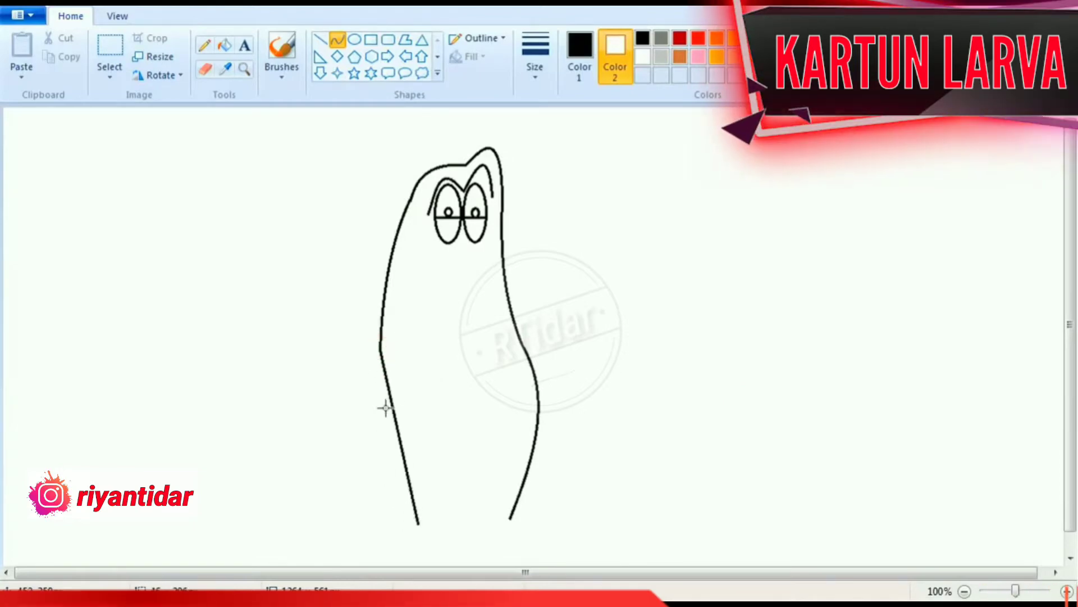
{"action": "left_click", "coordinate": [60, 3]}
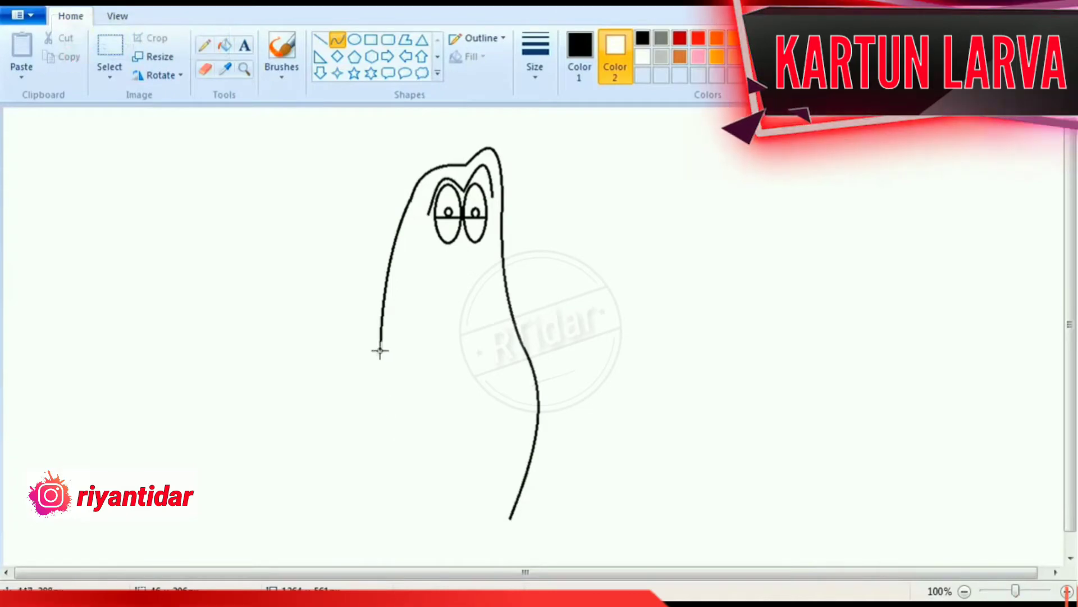
{"action": "left_click_drag", "start_coordinate": [380, 351], "coordinate": [366, 428]}
Step: Draw a large horizontal ellipse across the body's base as the tail and erase the part of its outline crossing the body
{"action": "left_click", "coordinate": [355, 39]}
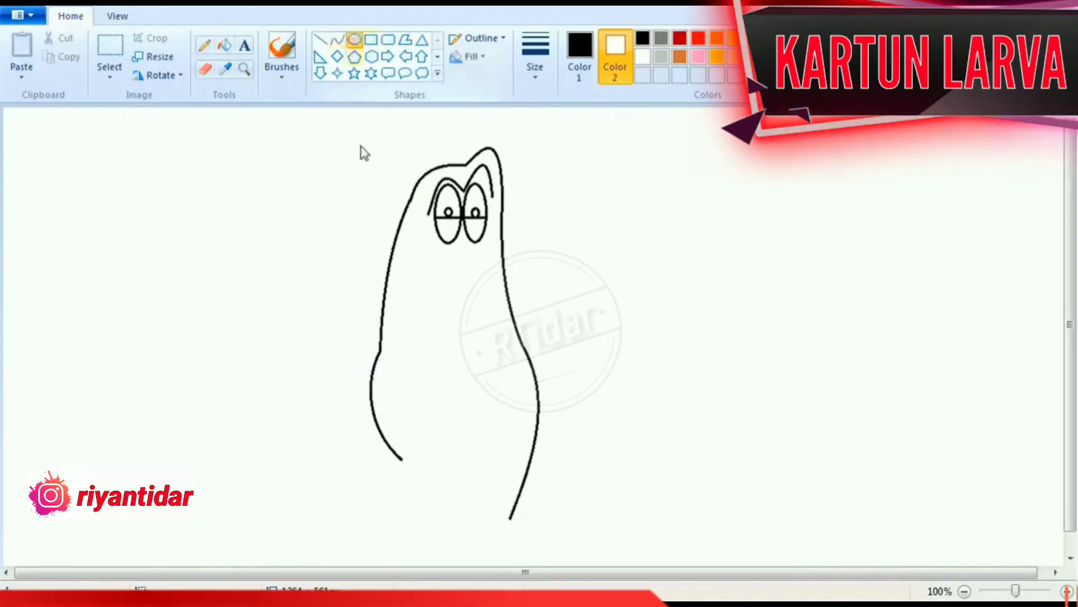
{"action": "left_click_drag", "start_coordinate": [282, 408], "coordinate": [523, 556]}
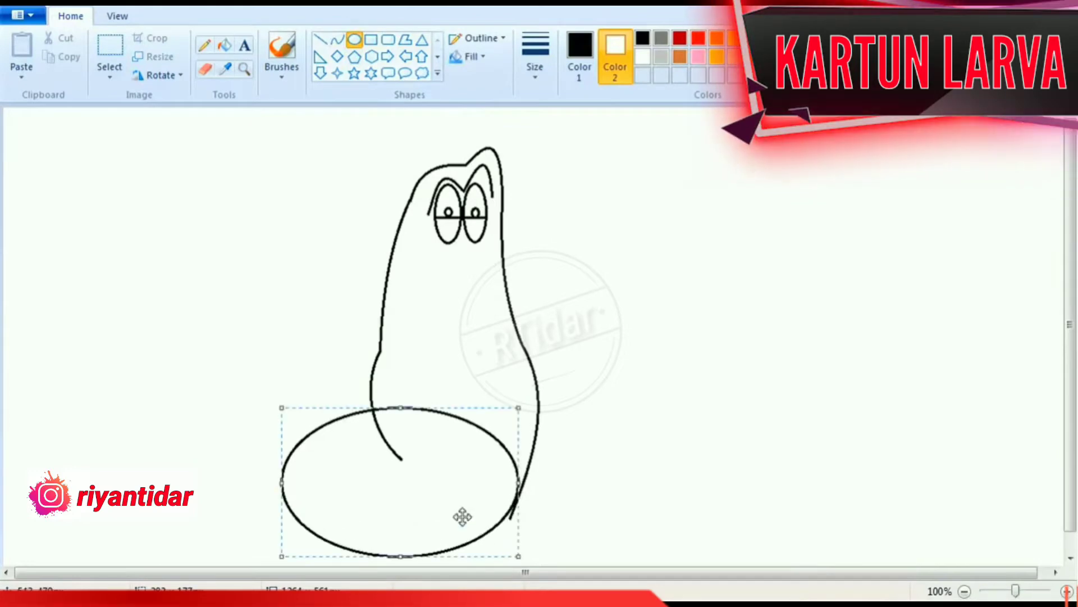
{"action": "left_click_drag", "start_coordinate": [404, 407], "coordinate": [404, 404]}
{"action": "left_click_drag", "start_coordinate": [284, 479], "coordinate": [273, 479]}
{"action": "left_click", "coordinate": [544, 479]}
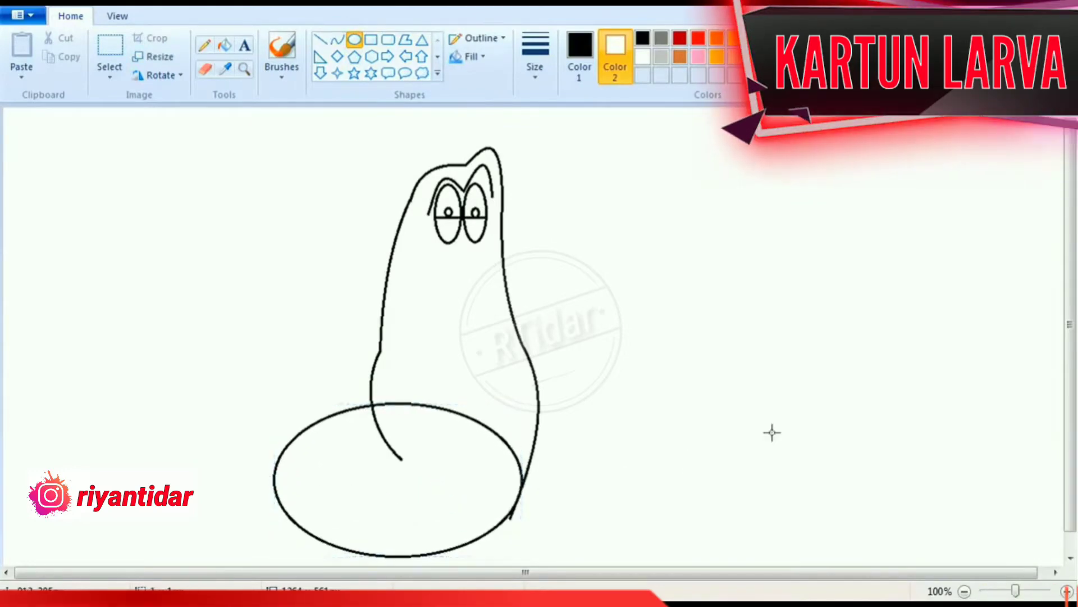
{"action": "left_click", "coordinate": [205, 68]}
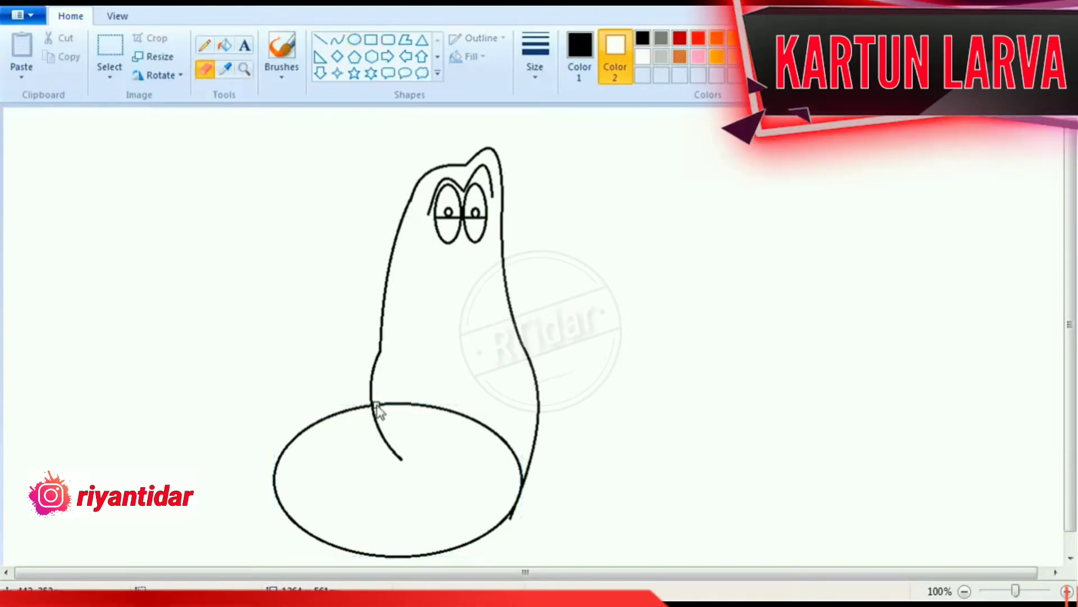
{"action": "mouse_move", "coordinate": [380, 409]}
{"action": "left_mouse_down"}
{"action": "mouse_move", "coordinate": [453, 410]}
{"action": "mouse_move", "coordinate": [483, 427]}
{"action": "mouse_move", "coordinate": [519, 470]}
{"action": "mouse_move", "coordinate": [508, 453]}
{"action": "mouse_move", "coordinate": [516, 514]}
{"action": "left_mouse_up"}
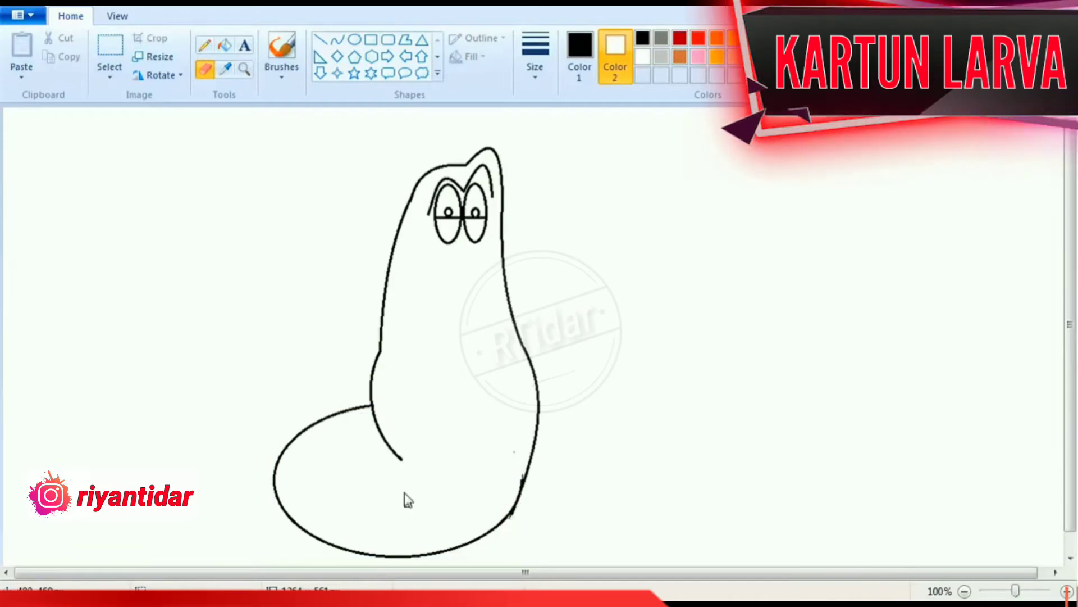
Step: Draw the upper lip as two straight lines meeting in a shallow V, with a small curved corner at each end
{"action": "left_click", "coordinate": [320, 39]}
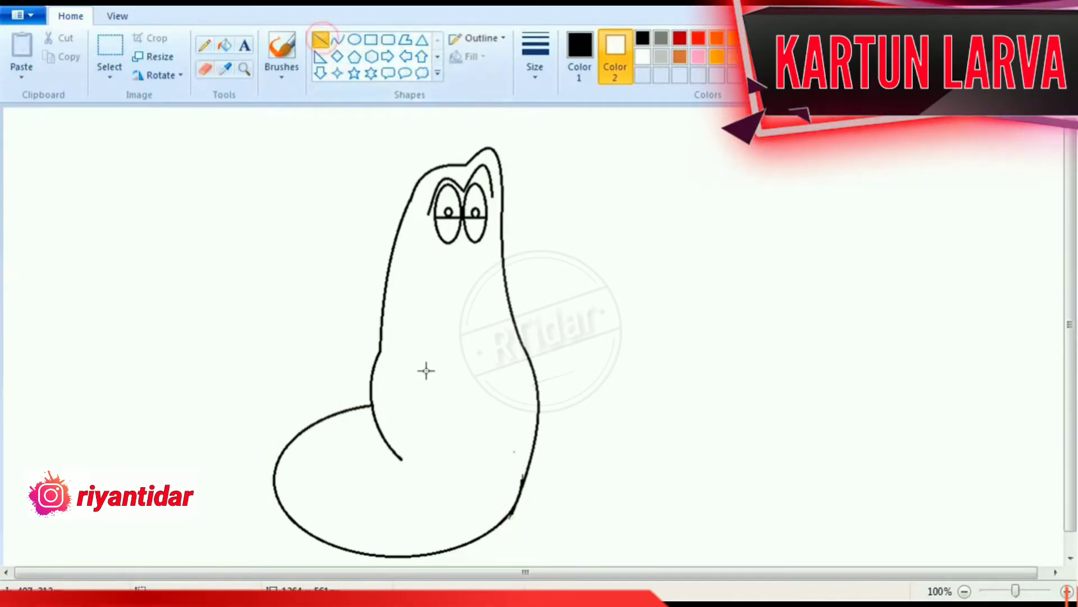
{"action": "mouse_move", "coordinate": [416, 365]}
{"action": "left_mouse_down"}
{"action": "mouse_move", "coordinate": [442, 381]}
{"action": "mouse_move", "coordinate": [515, 357]}
{"action": "left_mouse_up"}
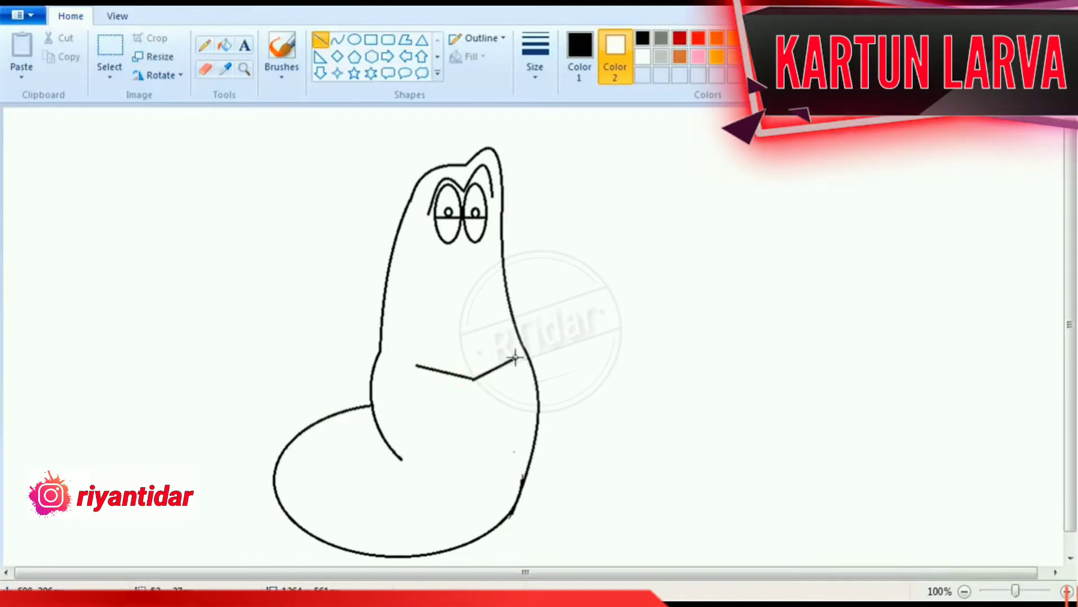
{"action": "left_click", "coordinate": [337, 40]}
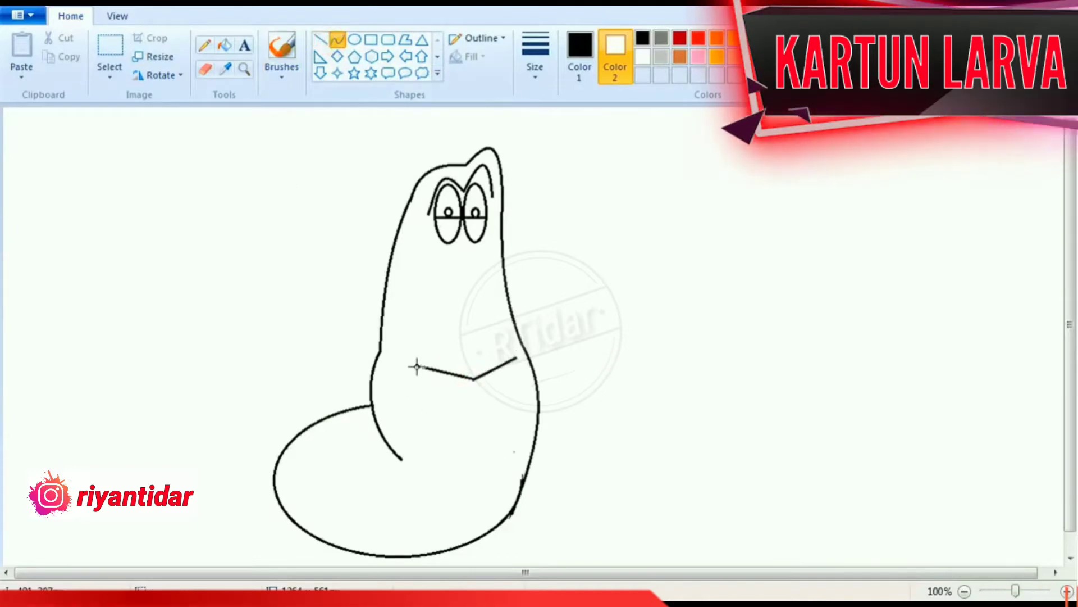
{"action": "left_click_drag", "start_coordinate": [416, 366], "coordinate": [409, 391]}
{"action": "left_click", "coordinate": [405, 375]}
{"action": "left_click", "coordinate": [401, 397]}
{"action": "left_click_drag", "start_coordinate": [517, 358], "coordinate": [520, 368]}
{"action": "left_click", "coordinate": [520, 358]}
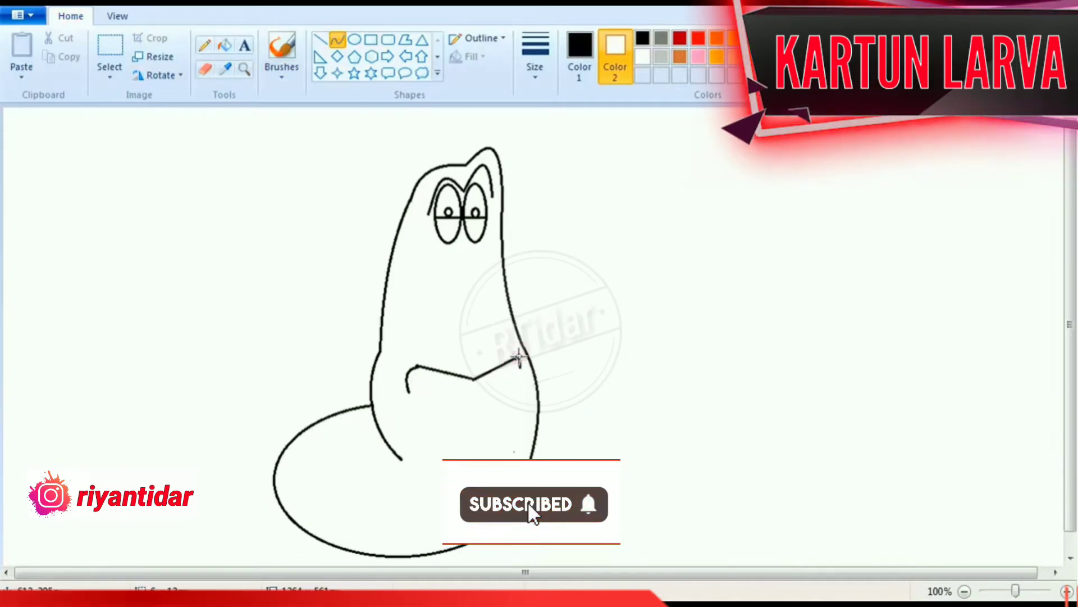
{"action": "left_click", "coordinate": [520, 358]}
{"action": "left_click", "coordinate": [647, 409]}
Step: Close the mouth with a deep curved lower lip and add a small arched tongue curve inside it
{"action": "left_click_drag", "start_coordinate": [408, 391], "coordinate": [520, 368]}
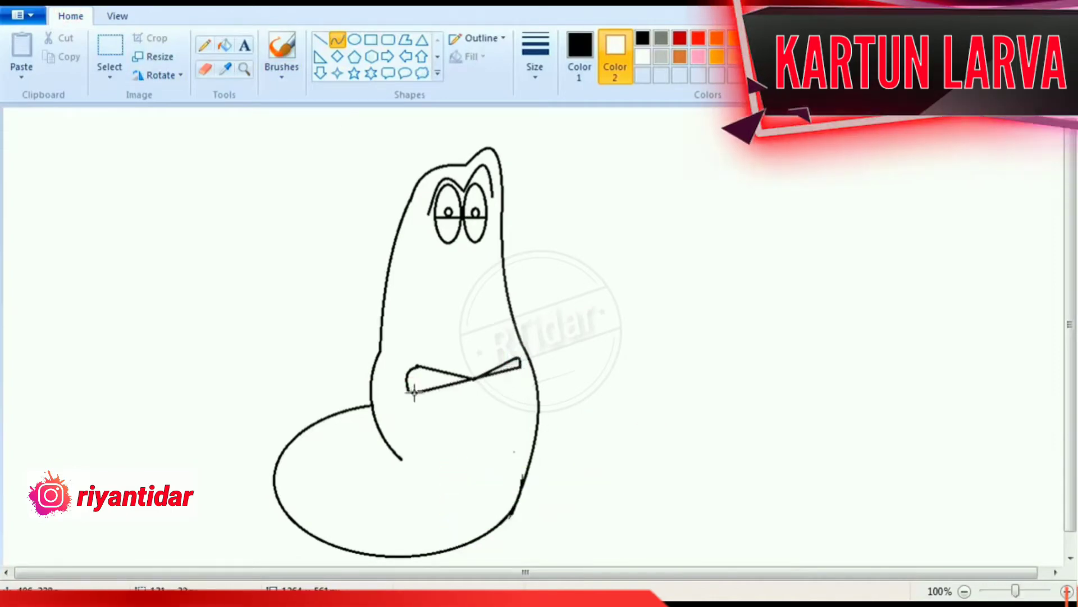
{"action": "mouse_move", "coordinate": [414, 392]}
{"action": "left_mouse_down"}
{"action": "mouse_move", "coordinate": [438, 469]}
{"action": "mouse_move", "coordinate": [500, 502]}
{"action": "left_mouse_up"}
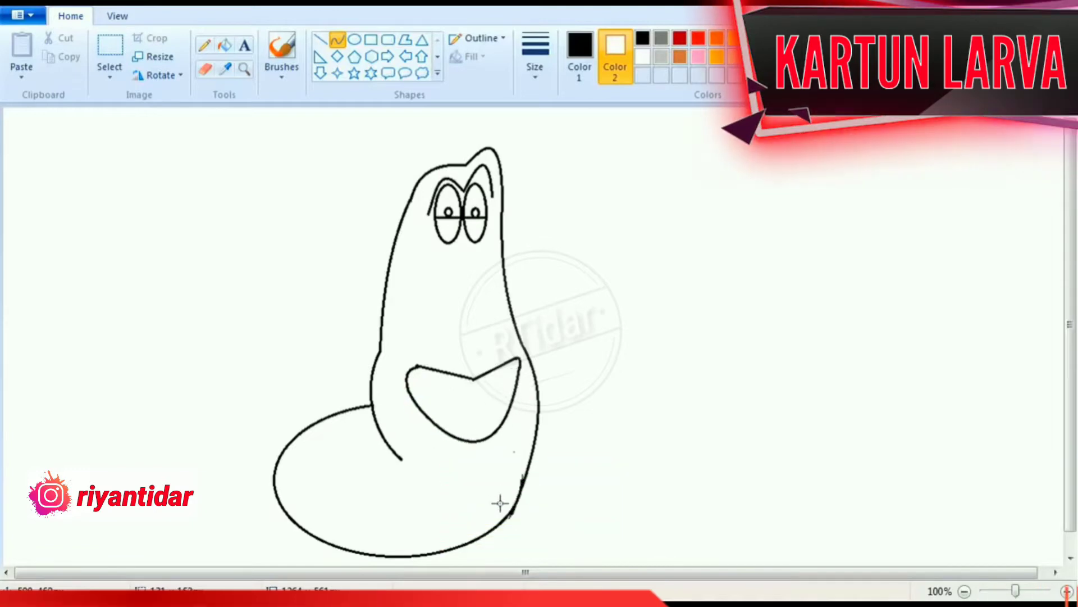
{"action": "left_click", "coordinate": [752, 407]}
{"action": "left_click_drag", "start_coordinate": [442, 428], "coordinate": [479, 407]}
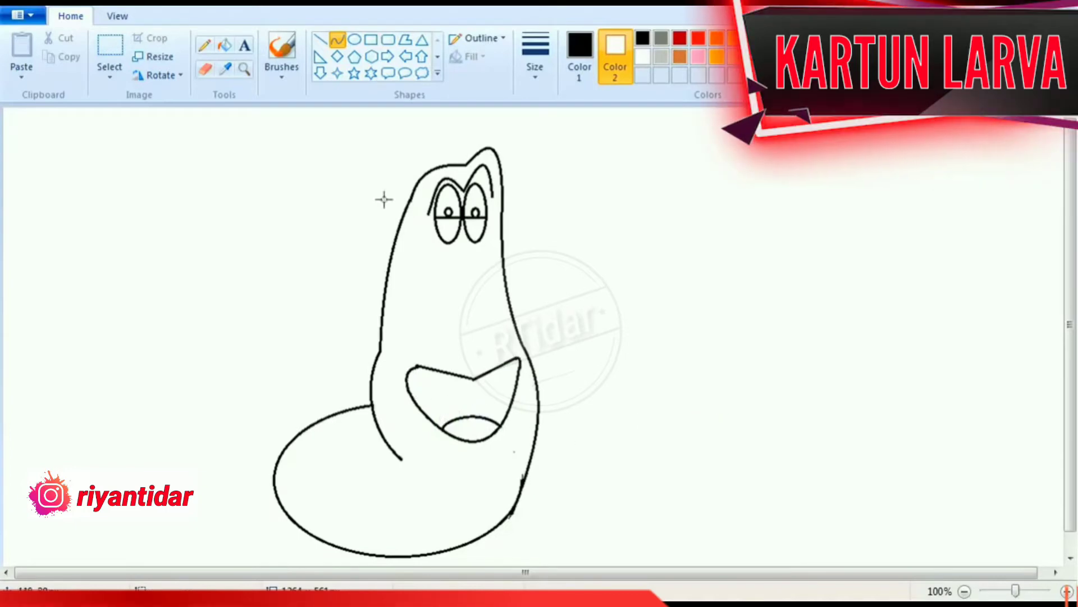
Step: Draw the upper teeth inside the mouth with a nearly horizontal line and short slanted lines up to both mouth corners
{"action": "left_click", "coordinate": [321, 39]}
{"action": "mouse_move", "coordinate": [418, 386]}
{"action": "left_mouse_down"}
{"action": "mouse_move", "coordinate": [419, 396]}
{"action": "mouse_move", "coordinate": [511, 388]}
{"action": "left_mouse_up"}
{"action": "left_click", "coordinate": [720, 382]}
{"action": "left_click", "coordinate": [762, 409]}
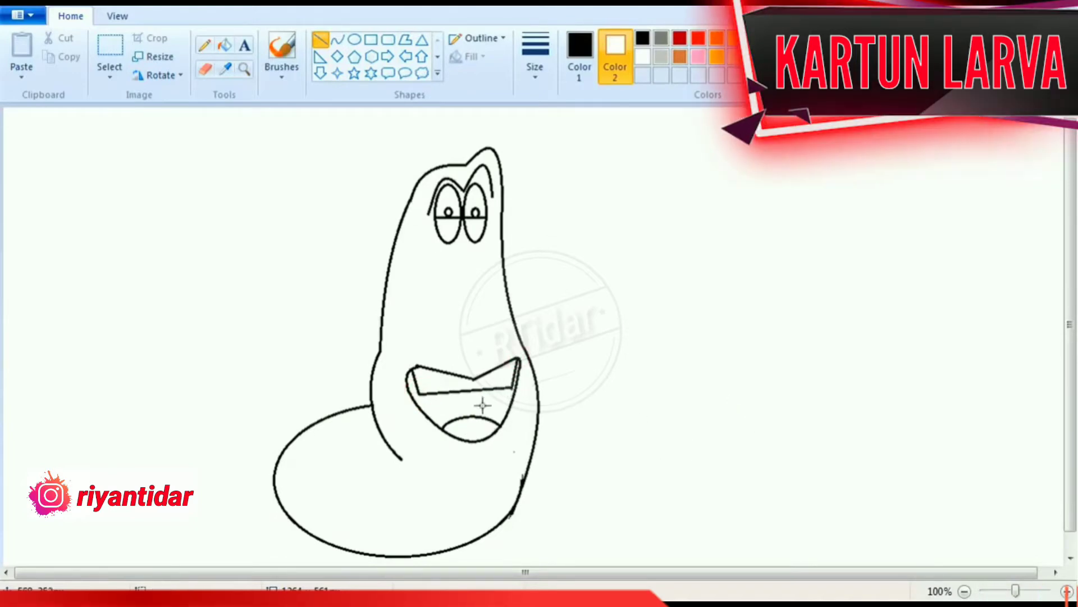
Step: Draw two small ellipses side by side above the mouth as nostrils
{"action": "left_click", "coordinate": [355, 39]}
{"action": "left_click_drag", "start_coordinate": [448, 323], "coordinate": [461, 340]}
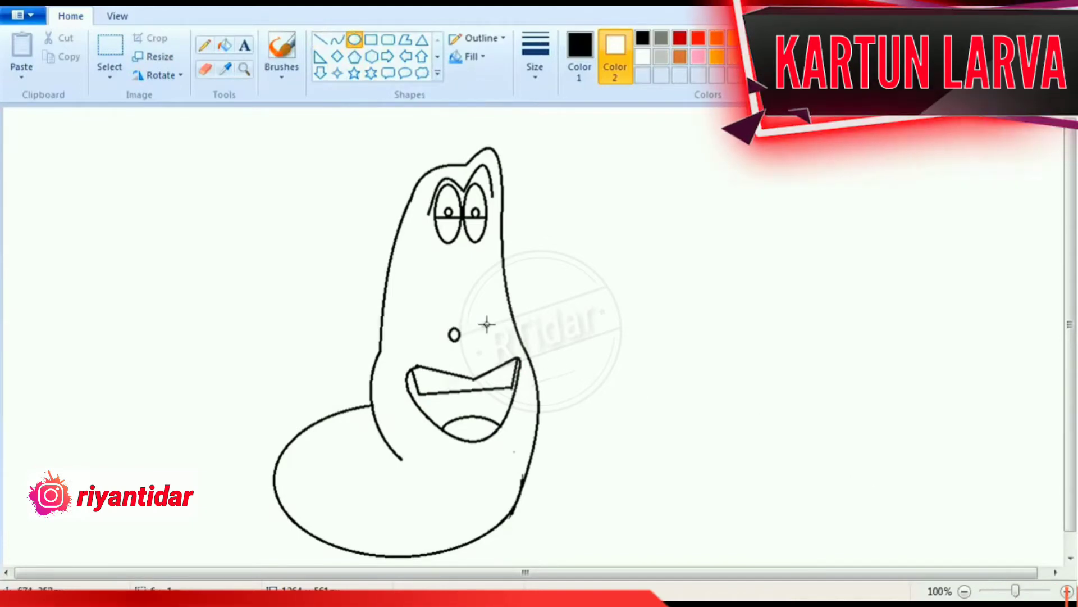
{"action": "left_click_drag", "start_coordinate": [482, 325], "coordinate": [493, 340]}
{"action": "left_click", "coordinate": [703, 381]}
{"action": "left_click_drag", "start_coordinate": [458, 329], "coordinate": [470, 342]}
{"action": "left_click", "coordinate": [686, 403]}
Step: Draw a short curved bag line beneath each eye
{"action": "left_click", "coordinate": [337, 39]}
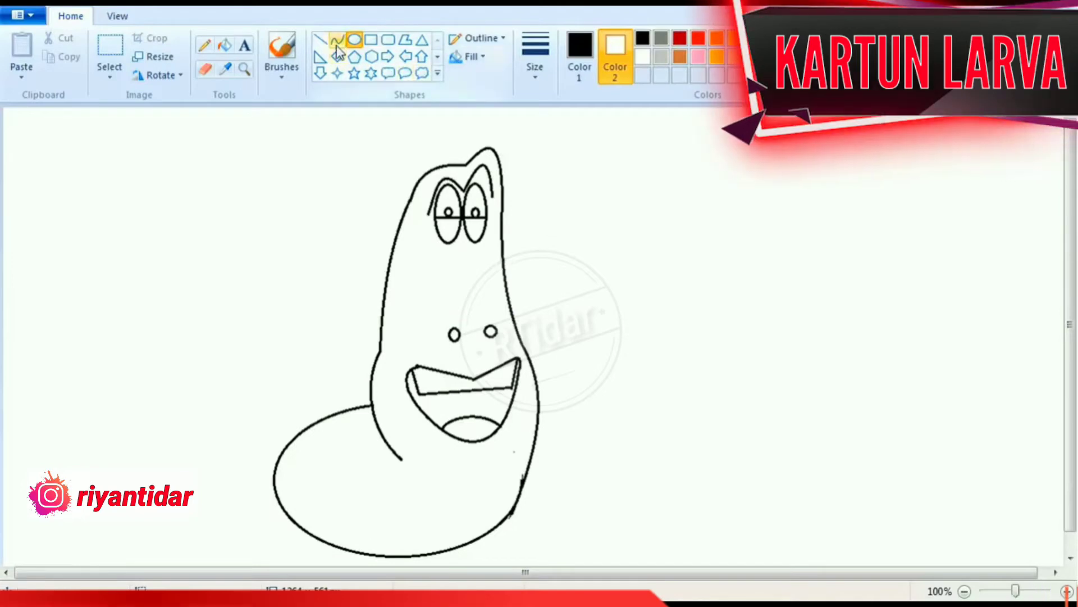
{"action": "mouse_move", "coordinate": [430, 226]}
{"action": "left_mouse_down"}
{"action": "mouse_move", "coordinate": [459, 225]}
{"action": "mouse_move", "coordinate": [440, 253]}
{"action": "mouse_move", "coordinate": [448, 273]}
{"action": "left_mouse_up"}
{"action": "left_click", "coordinate": [728, 284]}
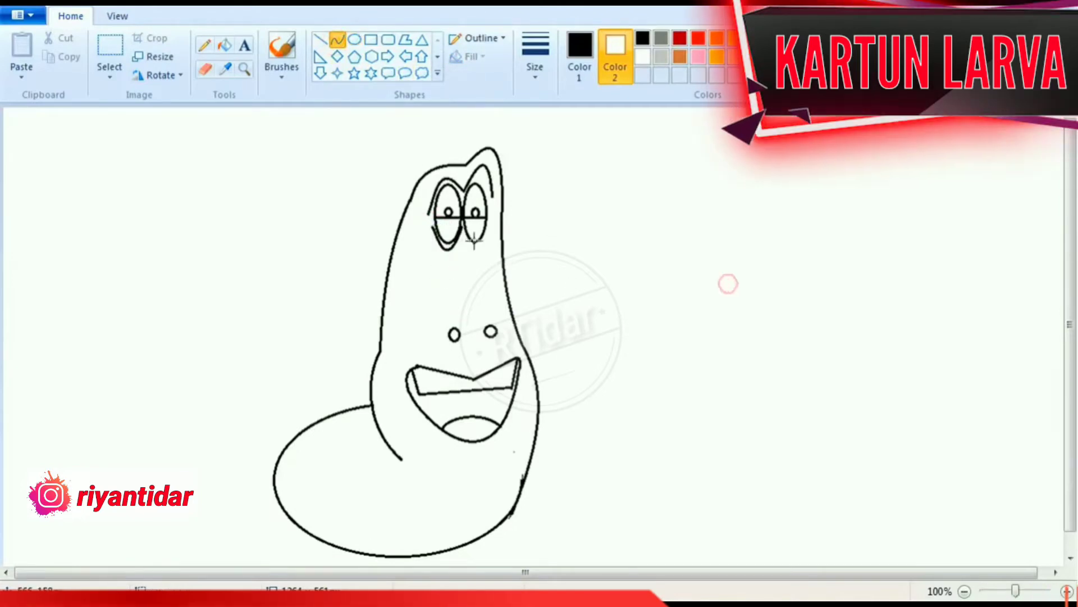
{"action": "left_click_drag", "start_coordinate": [462, 236], "coordinate": [477, 270]}
{"action": "left_click", "coordinate": [728, 294]}
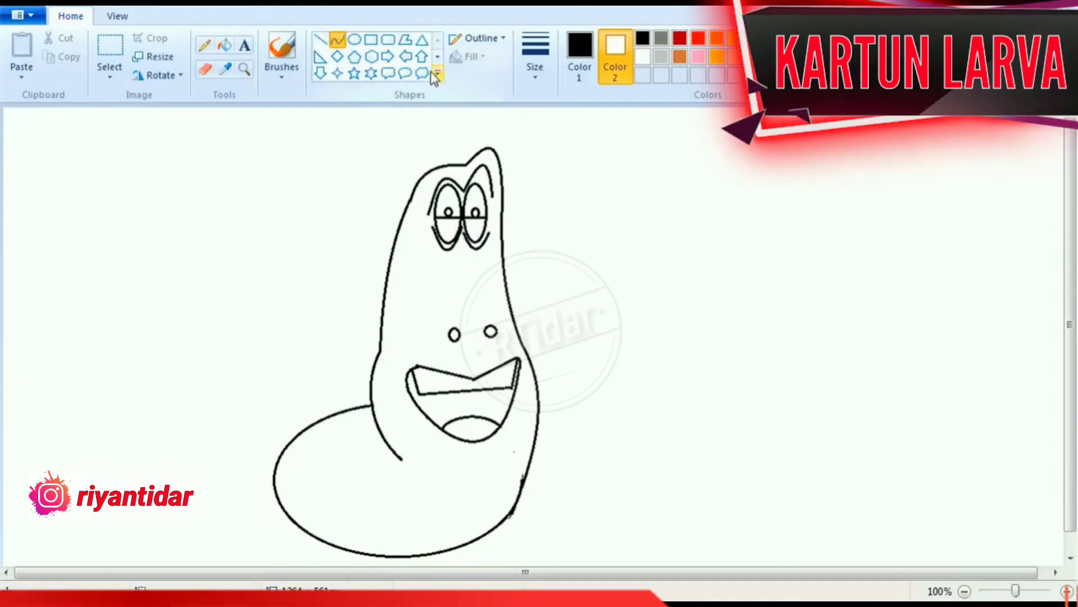
Step: Draw a slightly larger ellipse around each nostril using a thinner outline
{"action": "left_click", "coordinate": [354, 40]}
{"action": "left_click", "coordinate": [535, 56]}
{"action": "left_click", "coordinate": [573, 107]}
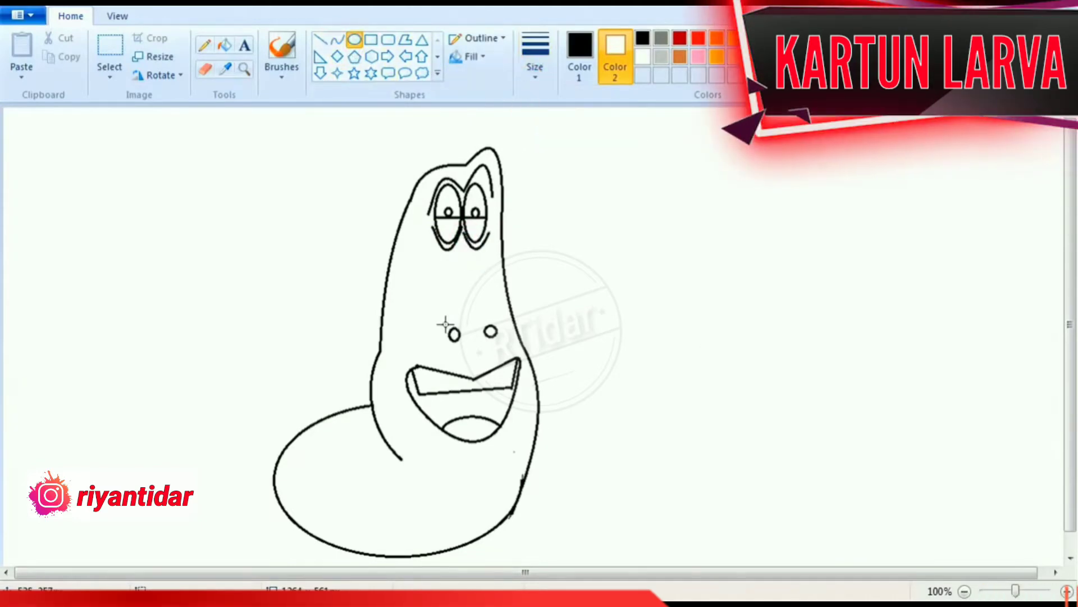
{"action": "mouse_move", "coordinate": [445, 325]}
{"action": "left_mouse_down"}
{"action": "mouse_move", "coordinate": [464, 346]}
{"action": "mouse_move", "coordinate": [502, 344]}
{"action": "left_mouse_up"}
{"action": "left_click", "coordinate": [673, 360]}
{"action": "left_click", "coordinate": [624, 297]}
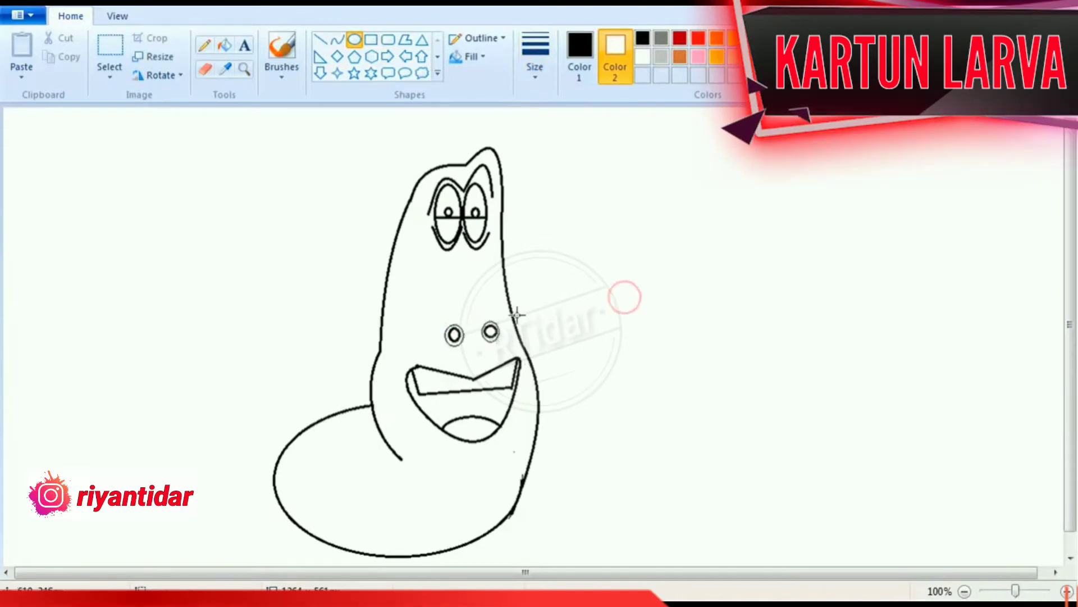
Step: Draw thin curved segment lines on the body: one below the mouth to the far side and three across the tail
{"action": "left_click", "coordinate": [337, 39]}
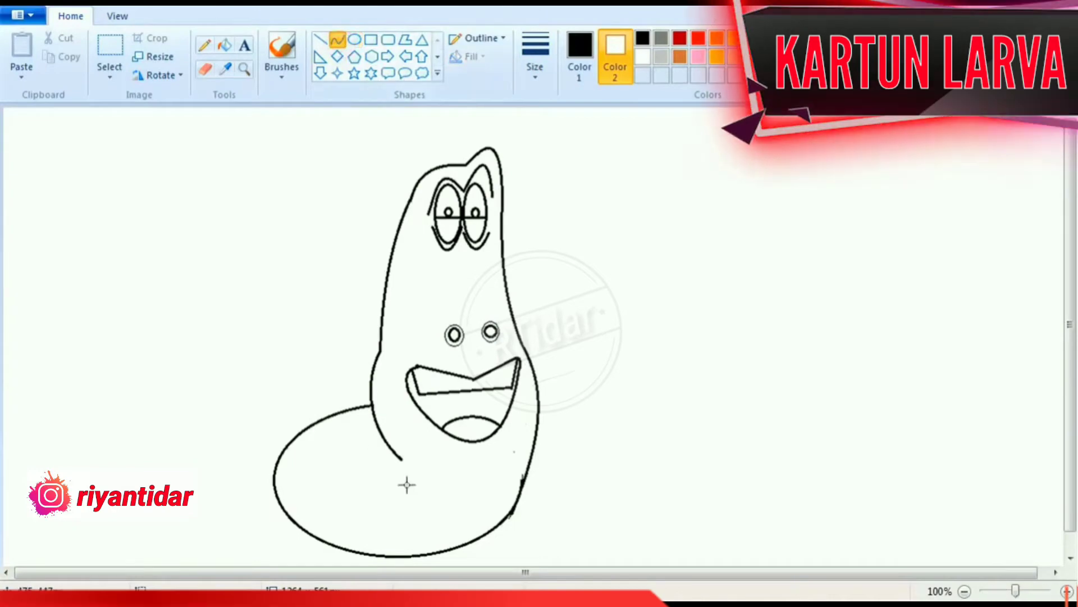
{"action": "left_click_drag", "start_coordinate": [399, 458], "coordinate": [457, 507]}
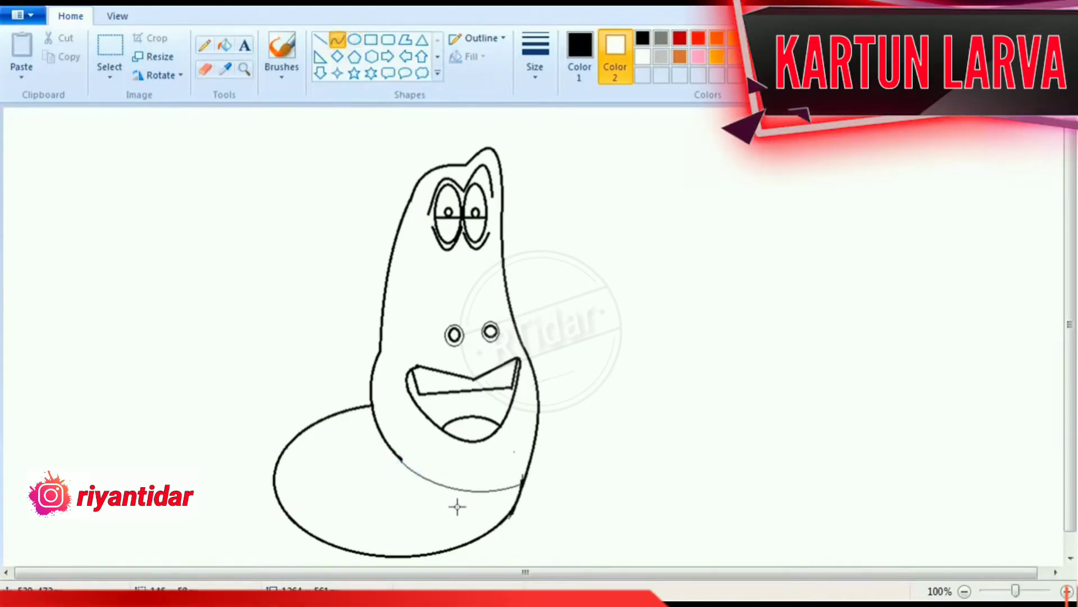
{"action": "left_click_drag", "start_coordinate": [358, 405], "coordinate": [359, 495]}
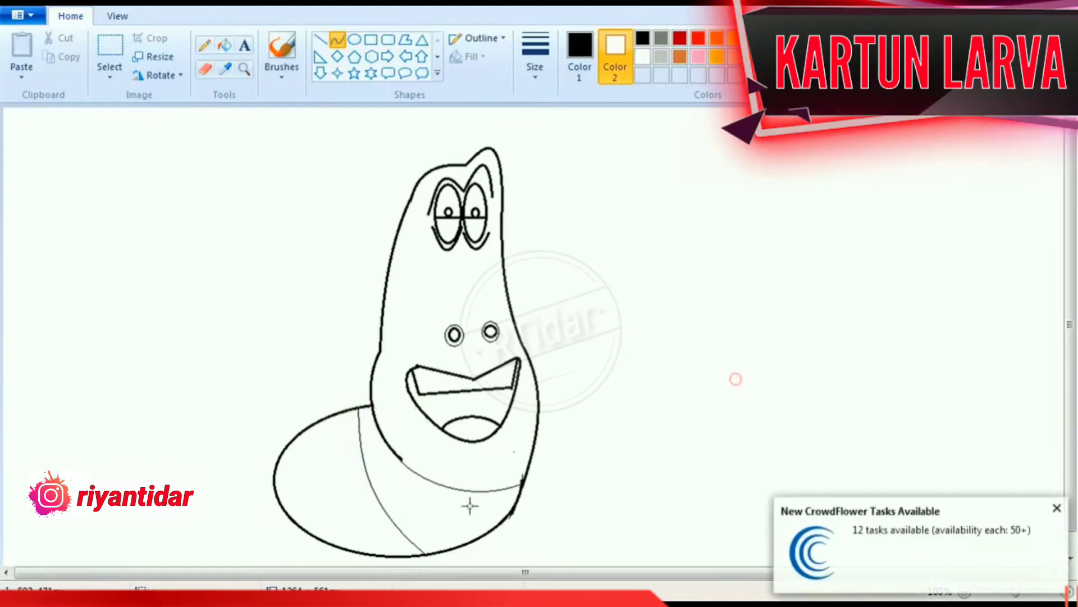
{"action": "left_click_drag", "start_coordinate": [334, 412], "coordinate": [376, 555]}
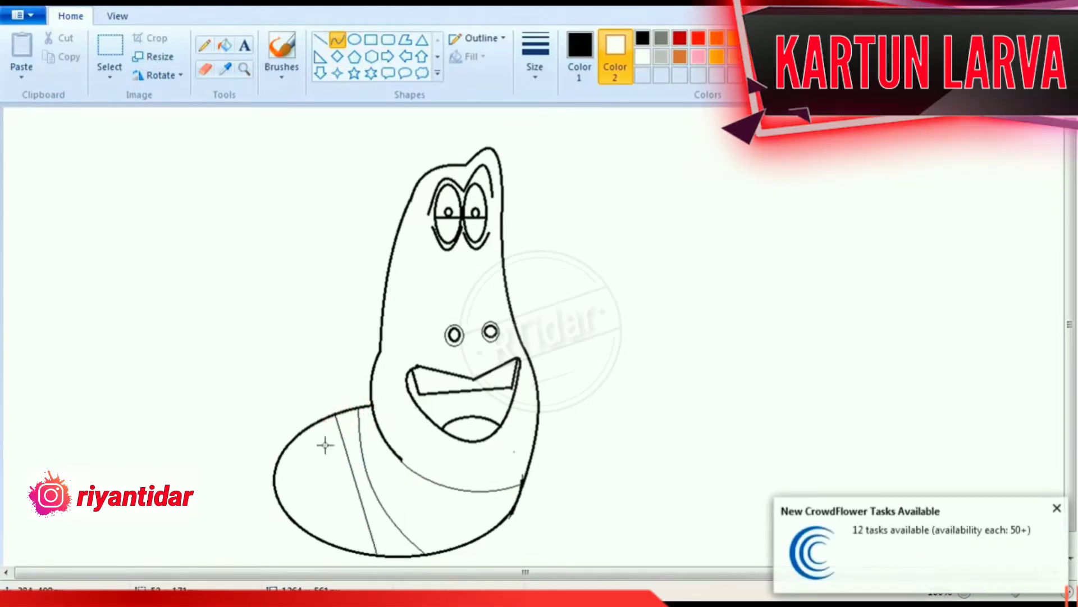
{"action": "mouse_move", "coordinate": [325, 443]}
{"action": "left_mouse_down"}
{"action": "mouse_move", "coordinate": [330, 460]}
{"action": "mouse_move", "coordinate": [307, 479]}
{"action": "mouse_move", "coordinate": [310, 534]}
{"action": "mouse_move", "coordinate": [294, 445]}
{"action": "mouse_move", "coordinate": [289, 493]}
{"action": "left_mouse_up"}
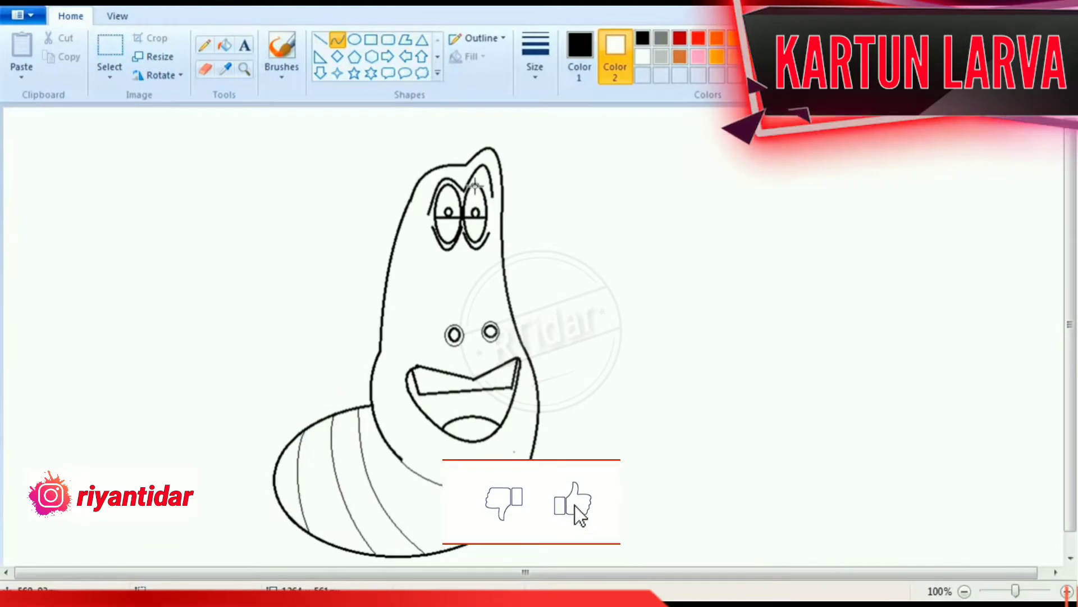
Step: Draw a bent antenna on top of the head with paired straight lines in a thicker outline, angled down at its tip
{"action": "left_click", "coordinate": [320, 41]}
{"action": "left_click_drag", "start_coordinate": [450, 164], "coordinate": [447, 135]}
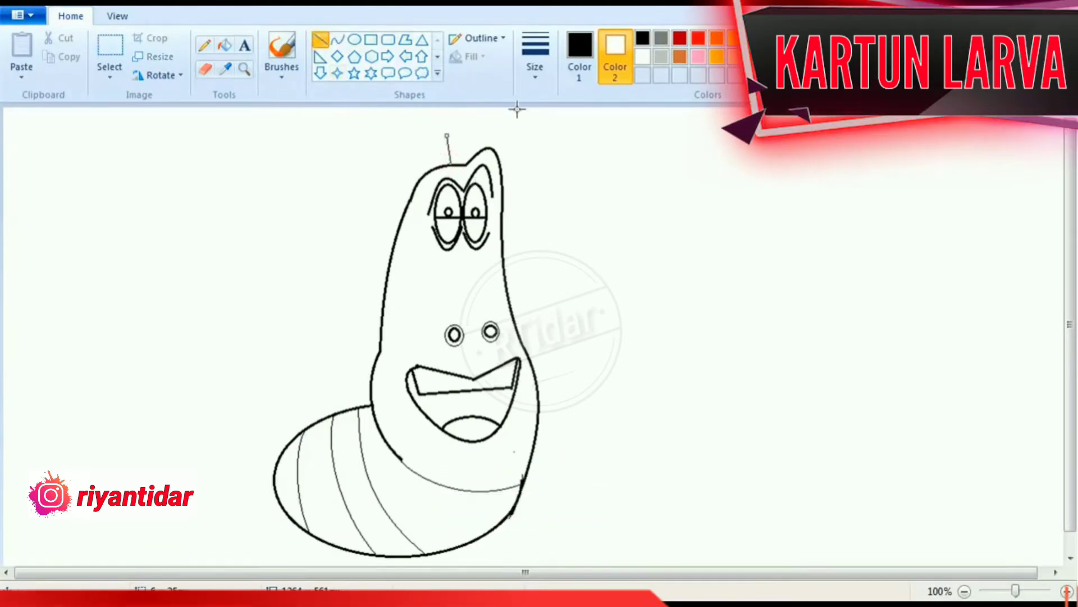
{"action": "left_click", "coordinate": [535, 68]}
{"action": "left_click", "coordinate": [543, 137]}
{"action": "left_click", "coordinate": [613, 168]}
{"action": "left_click_drag", "start_coordinate": [462, 165], "coordinate": [444, 111]}
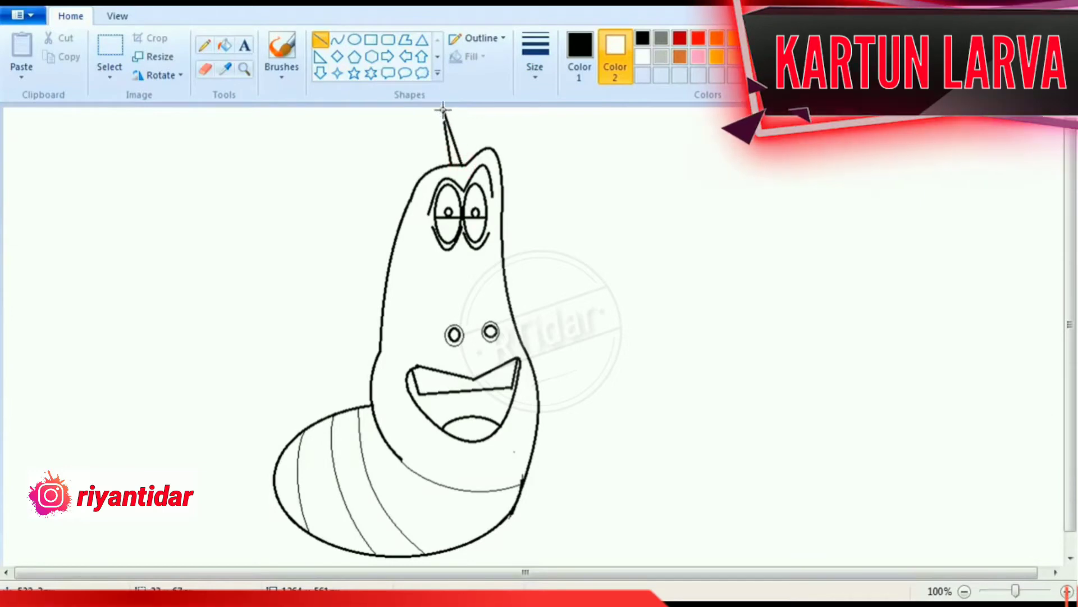
{"action": "left_click", "coordinate": [645, 169]}
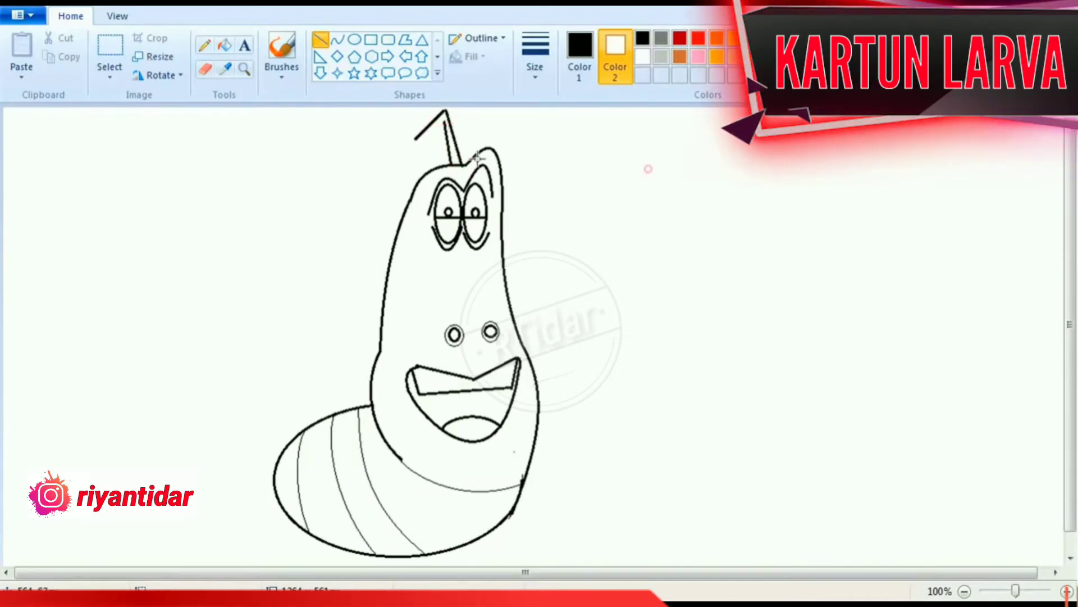
{"action": "left_click_drag", "start_coordinate": [446, 110], "coordinate": [416, 137]}
{"action": "left_click", "coordinate": [640, 188]}
Step: Draw a small circle about 15 × 17 px and move it onto the end of the antenna
{"action": "left_click", "coordinate": [354, 39]}
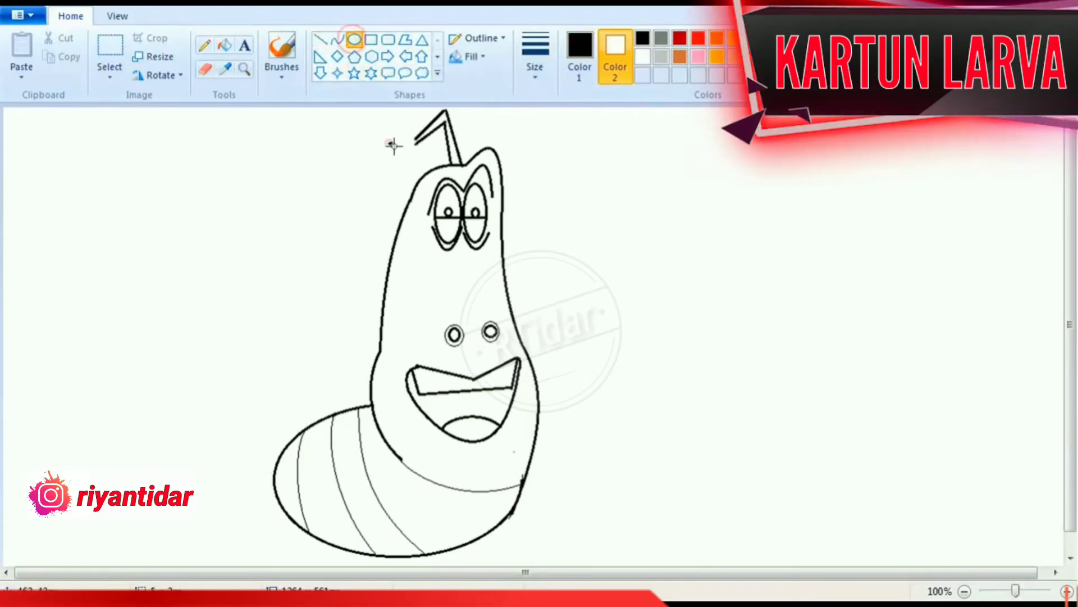
{"action": "left_click_drag", "start_coordinate": [390, 143], "coordinate": [401, 156]}
{"action": "key", "text": "Right"}
{"action": "key", "text": "Right"}
{"action": "key", "text": "Right"}
{"action": "key", "text": "Right"}
{"action": "key", "text": "Right"}
{"action": "key", "text": "Right"}
{"action": "key", "text": "Right"}
{"action": "key", "text": "Right"}
{"action": "key", "text": "Right"}
{"action": "key", "text": "Right"}
{"action": "key", "text": "Right"}
{"action": "key", "text": "Right"}
{"action": "key", "text": "Right"}
{"action": "key", "text": "Right"}
{"action": "key", "text": "Right"}
{"action": "key", "text": "Up"}
{"action": "key", "text": "Up"}
{"action": "key", "text": "Up"}
{"action": "key", "text": "Up"}
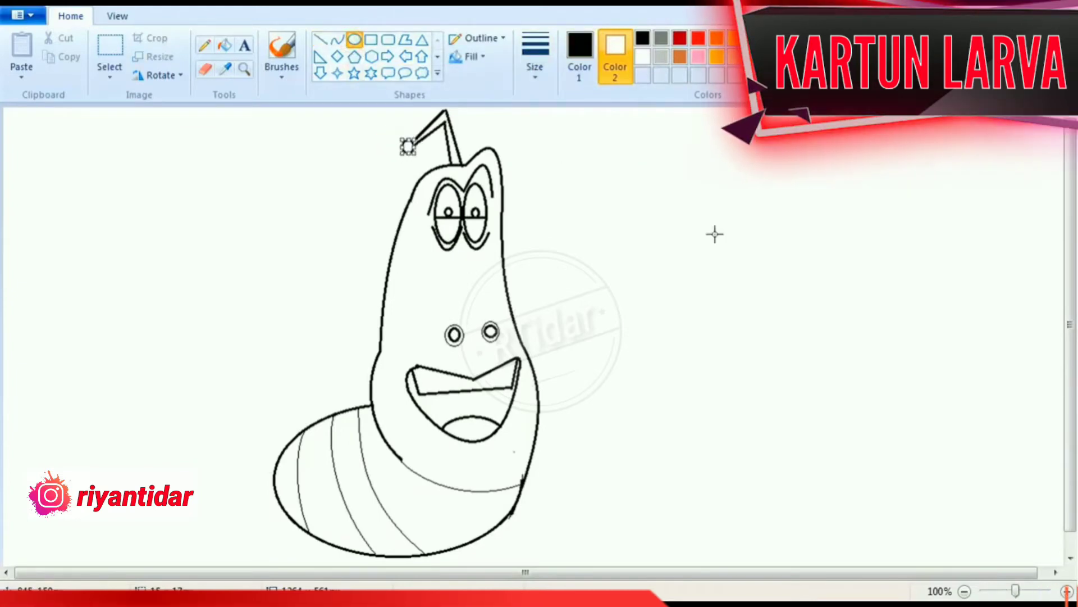
{"action": "left_click", "coordinate": [713, 233]}
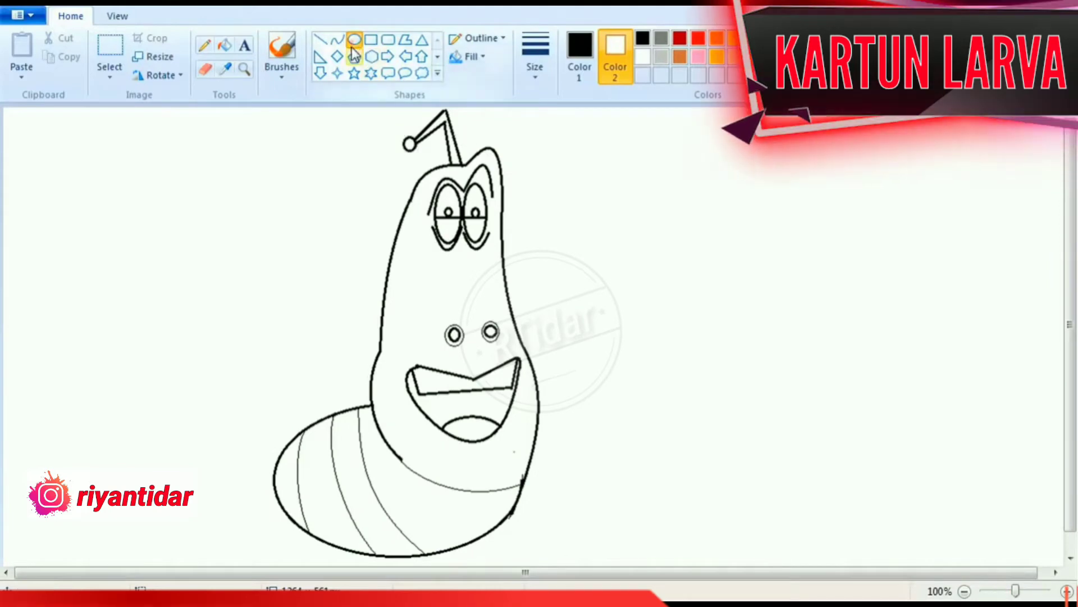
Step: Draw two side-by-side circles about 58 × 60 px beside the large larva as the second larva's eyes
{"action": "mouse_move", "coordinate": [598, 291]}
{"action": "left_mouse_down"}
{"action": "mouse_move", "coordinate": [650, 344]}
{"action": "mouse_move", "coordinate": [617, 350]}
{"action": "mouse_move", "coordinate": [650, 370]}
{"action": "left_mouse_up"}
{"action": "left_click", "coordinate": [766, 392]}
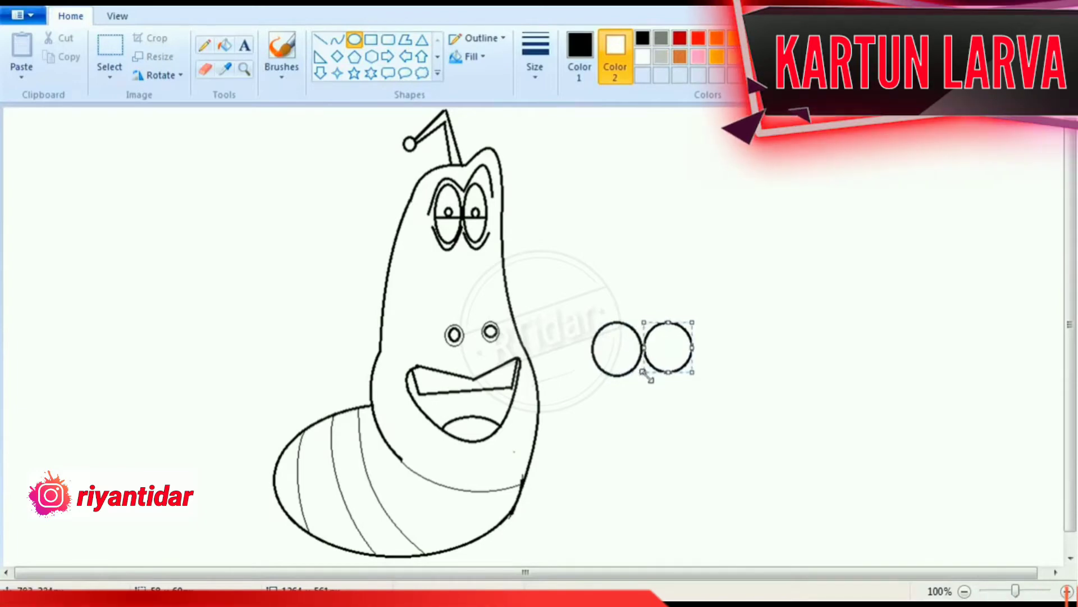
{"action": "left_click", "coordinate": [747, 459]}
Step: Draw an arched curve across the lower part of each eye of the small larva and a small pupil circle above it
{"action": "left_click", "coordinate": [337, 39]}
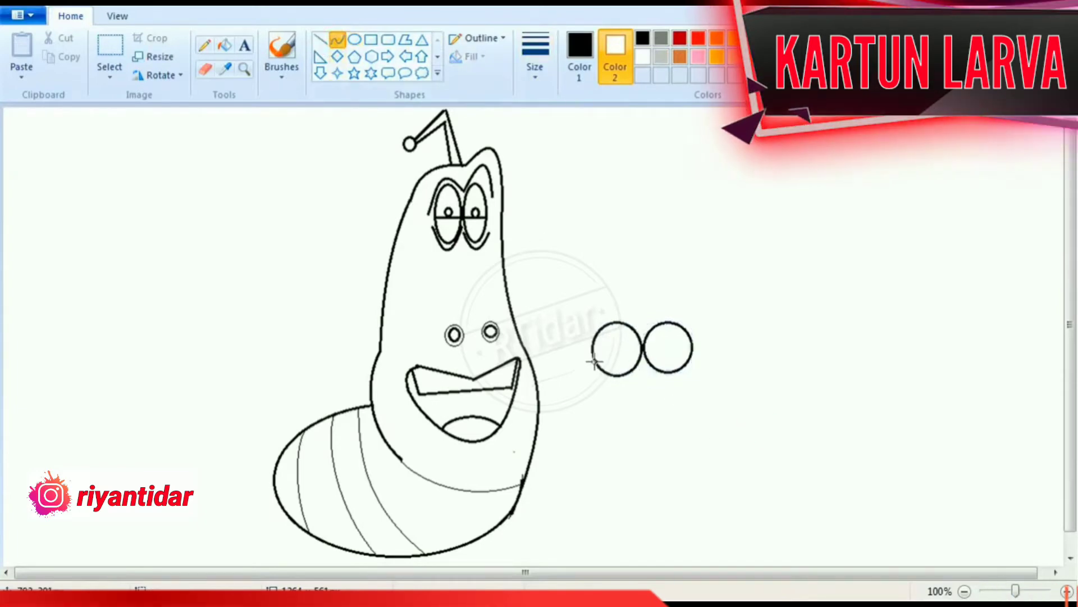
{"action": "left_click_drag", "start_coordinate": [595, 356], "coordinate": [657, 345]}
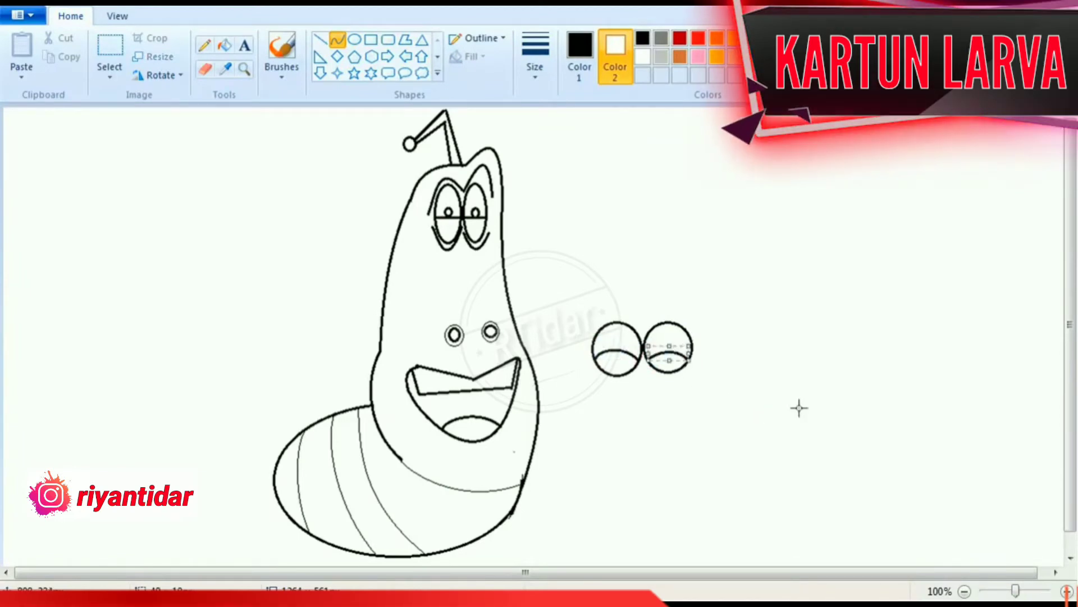
{"action": "left_click", "coordinate": [355, 39]}
{"action": "left_click_drag", "start_coordinate": [617, 346], "coordinate": [672, 349]}
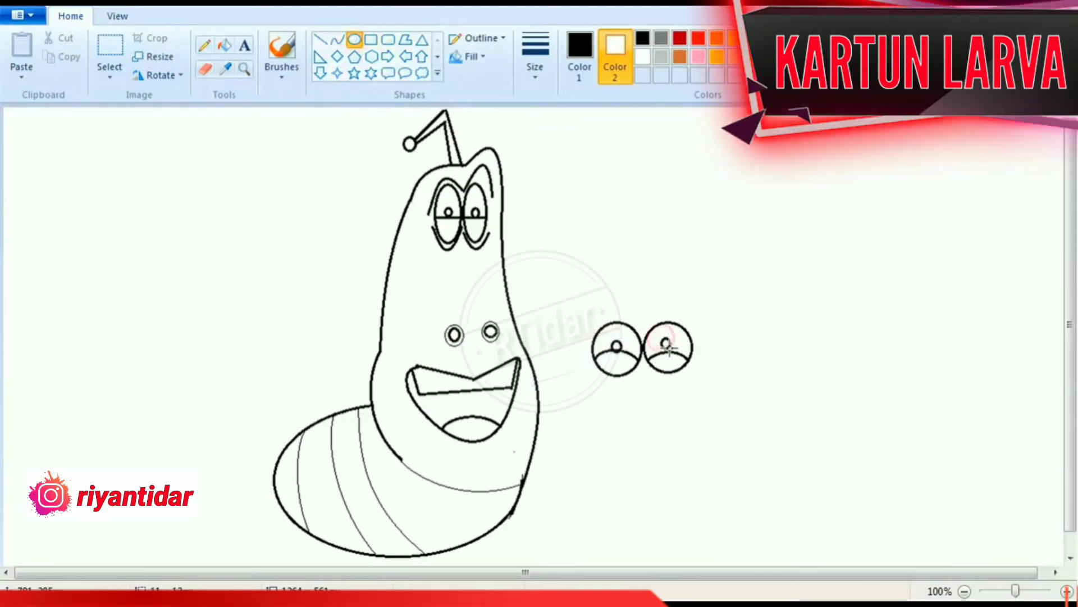
{"action": "left_click", "coordinate": [847, 394]}
Step: Draw the small larva's open mouth with a shallow curve under the eyes and a deep U-shaped curve below it
{"action": "left_click", "coordinate": [337, 39]}
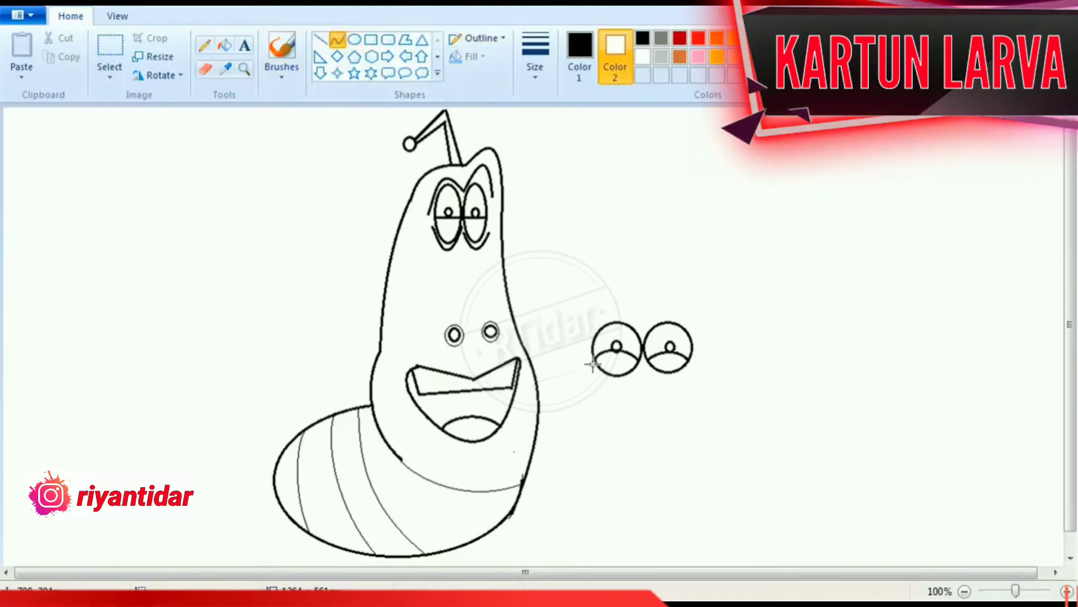
{"action": "left_click_drag", "start_coordinate": [594, 372], "coordinate": [698, 373]}
{"action": "mouse_move", "coordinate": [595, 376]}
{"action": "left_mouse_down"}
{"action": "mouse_move", "coordinate": [639, 398]}
{"action": "mouse_move", "coordinate": [698, 370]}
{"action": "left_mouse_up"}
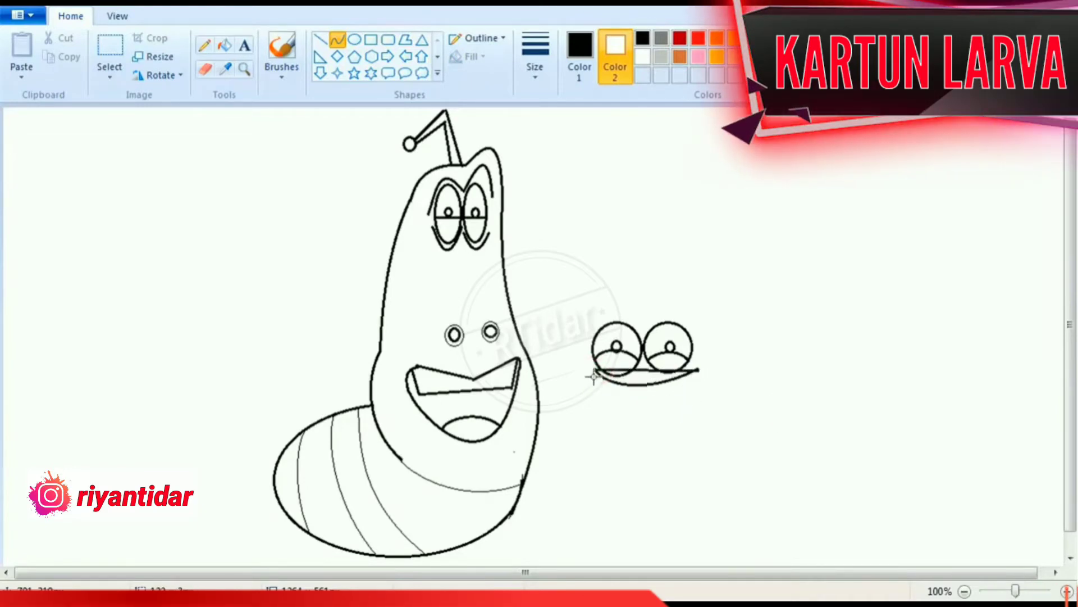
{"action": "left_click_drag", "start_coordinate": [593, 376], "coordinate": [676, 487]}
{"action": "left_click", "coordinate": [815, 444]}
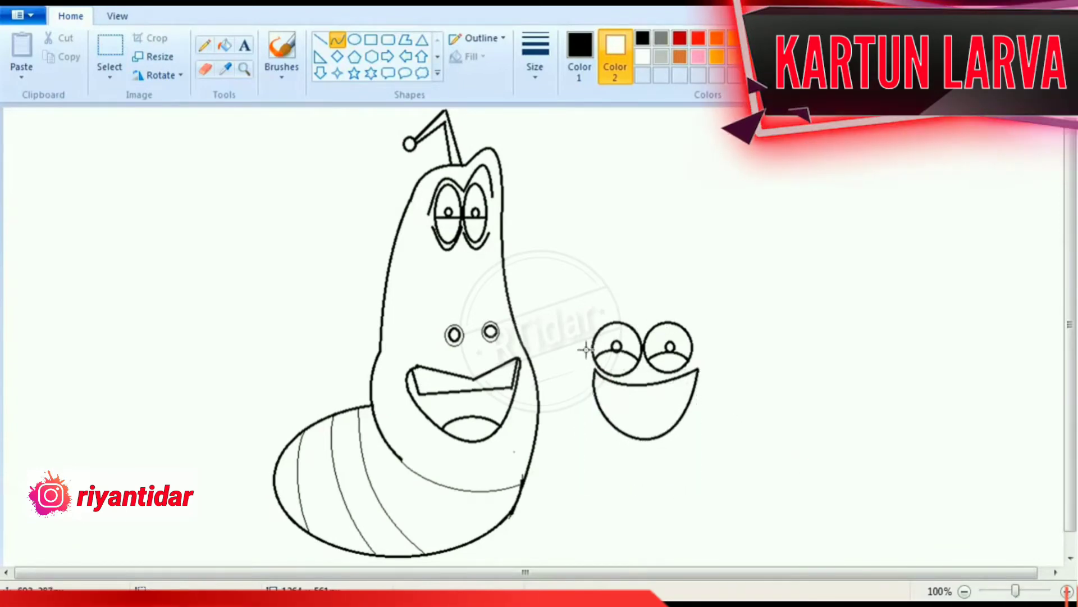
Step: Draw an arched head outline over each of the small larva's eyes and a curved teeth line across its mouth
{"action": "mouse_move", "coordinate": [586, 349]}
{"action": "left_mouse_down"}
{"action": "mouse_move", "coordinate": [632, 319]}
{"action": "mouse_move", "coordinate": [643, 325]}
{"action": "left_mouse_up"}
{"action": "left_click_drag", "start_coordinate": [585, 347], "coordinate": [600, 283]}
{"action": "left_click", "coordinate": [762, 416]}
{"action": "mouse_move", "coordinate": [670, 332]}
{"action": "left_mouse_down"}
{"action": "mouse_move", "coordinate": [704, 335]}
{"action": "mouse_move", "coordinate": [663, 314]}
{"action": "mouse_move", "coordinate": [671, 282]}
{"action": "left_mouse_up"}
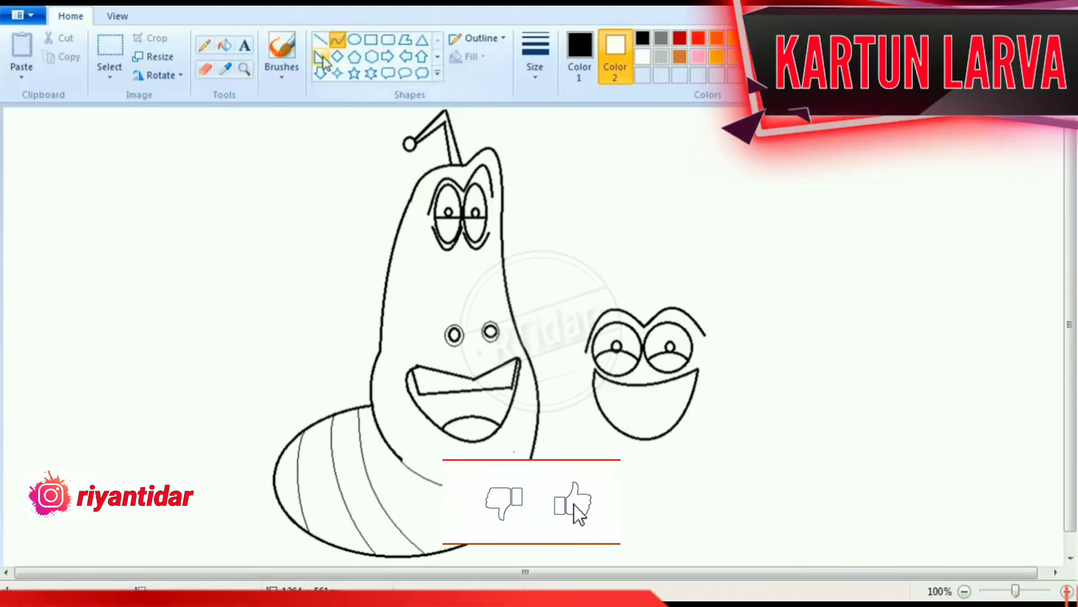
{"action": "left_click_drag", "start_coordinate": [596, 397], "coordinate": [689, 402]}
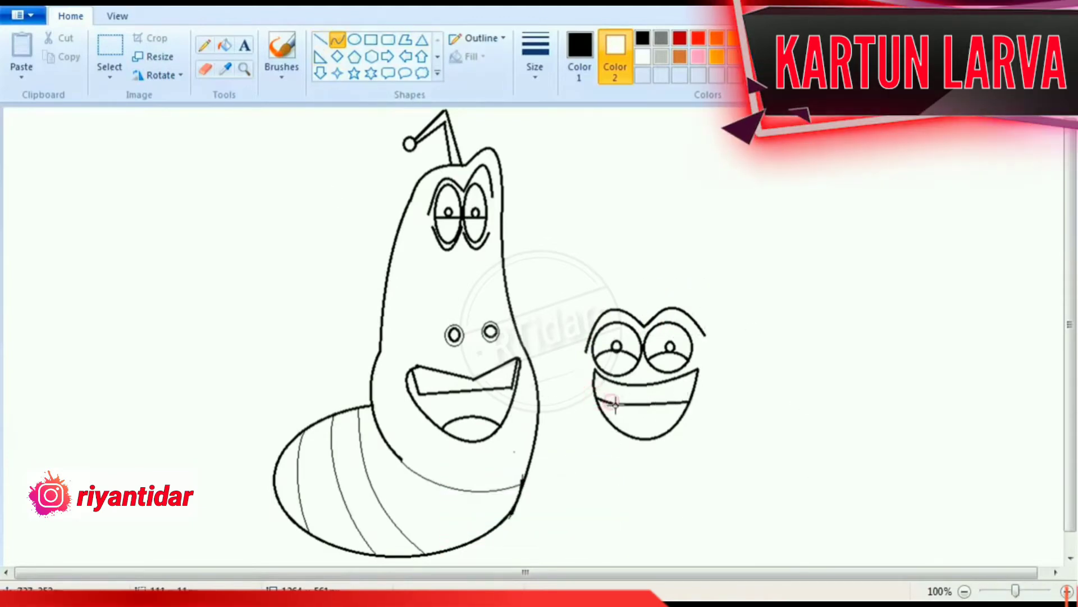
{"action": "left_click_drag", "start_coordinate": [615, 403], "coordinate": [645, 417]}
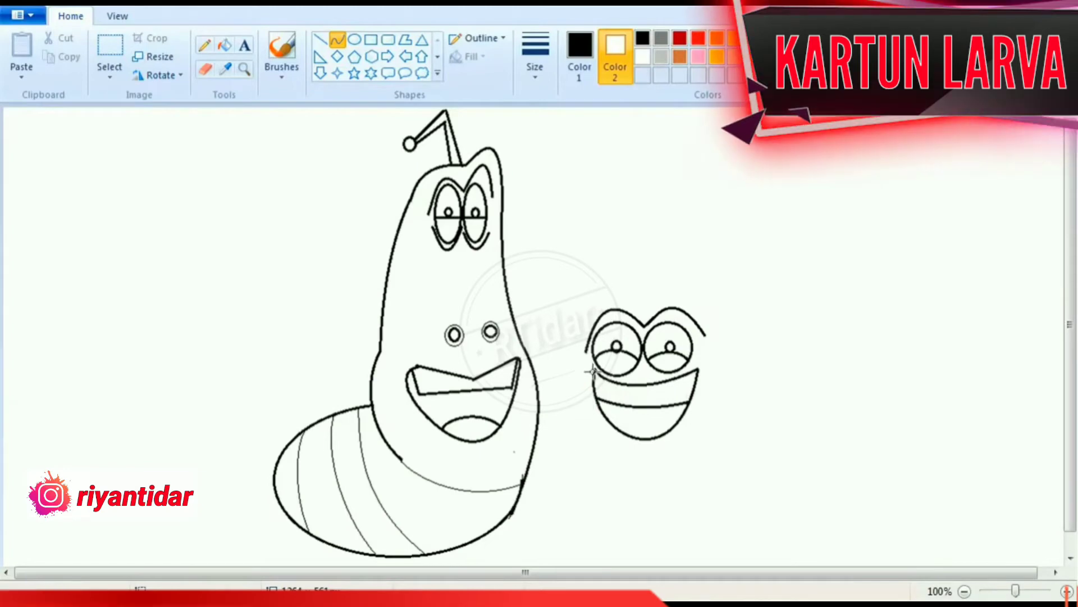
Step: Draw both sides of the small larva's body as long curves from the head outline down, bending inward at the base
{"action": "left_click_drag", "start_coordinate": [586, 352], "coordinate": [638, 525]}
{"action": "left_click_drag", "start_coordinate": [578, 363], "coordinate": [628, 514]}
{"action": "left_click", "coordinate": [70, 16]}
{"action": "key", "text": "ctrl+z"}
{"action": "left_click_drag", "start_coordinate": [574, 362], "coordinate": [582, 523]}
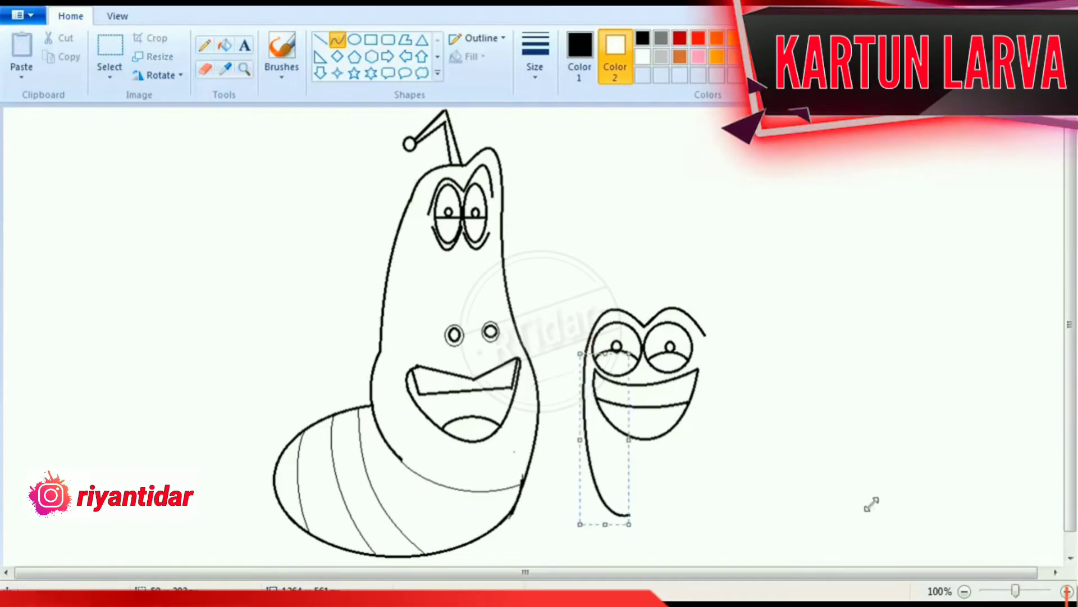
{"action": "left_click", "coordinate": [883, 477]}
{"action": "left_click_drag", "start_coordinate": [705, 336], "coordinate": [698, 505]}
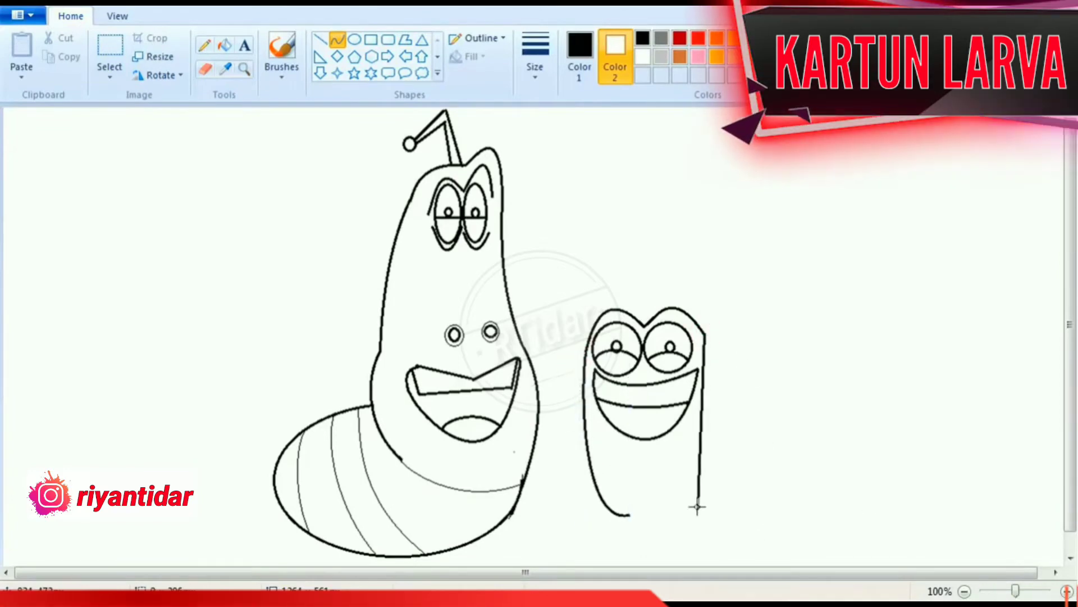
{"action": "left_click_drag", "start_coordinate": [710, 359], "coordinate": [731, 489]}
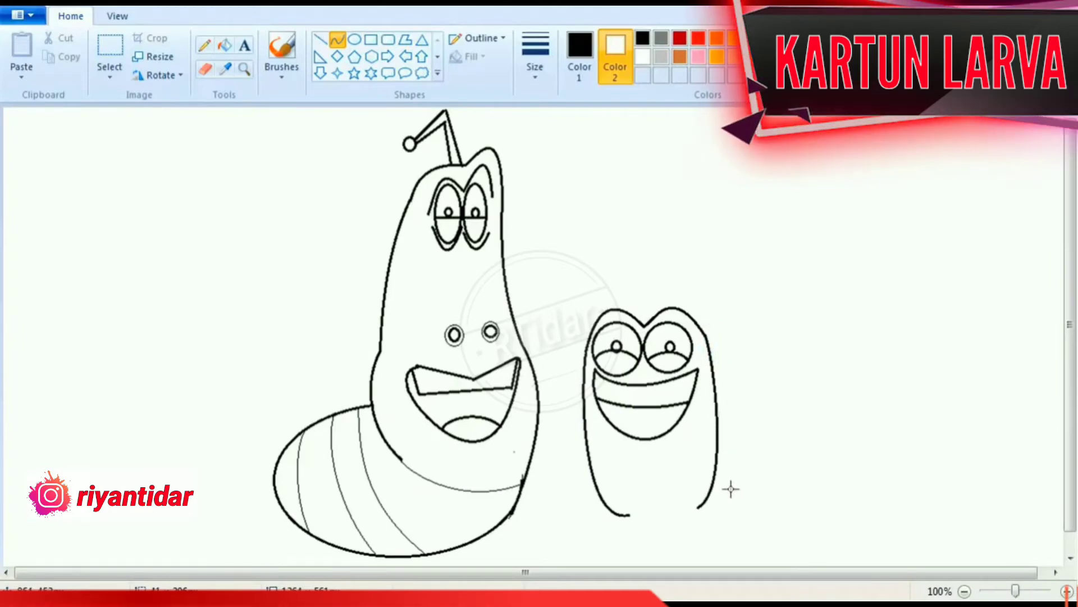
Step: Draw an ellipse about 194 × 126 px over the base of the small larva's body as its tail and adjust its position
{"action": "left_click", "coordinate": [354, 40]}
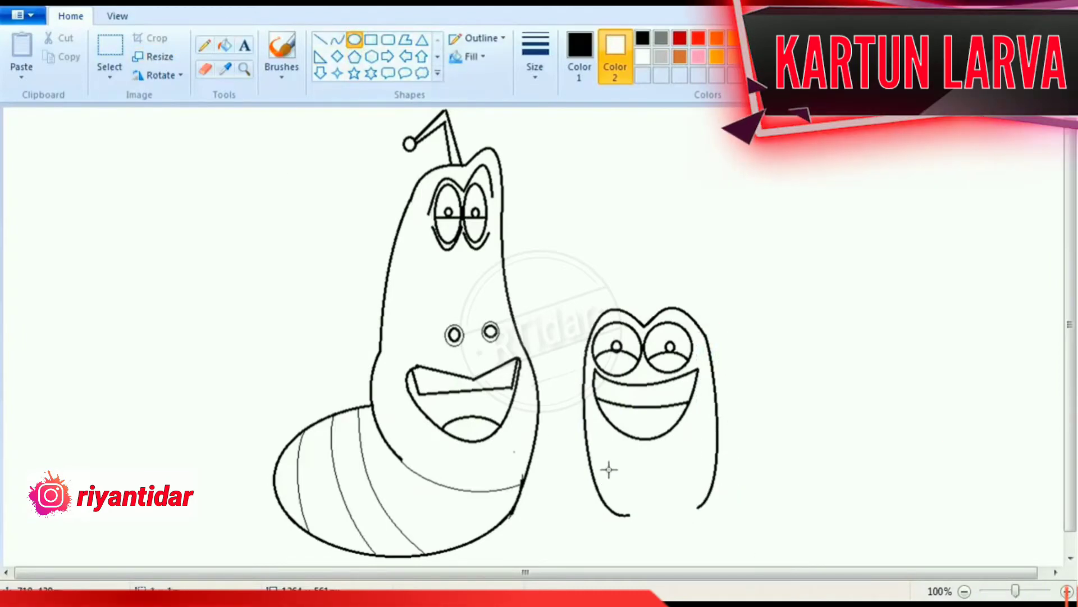
{"action": "left_click_drag", "start_coordinate": [609, 470], "coordinate": [747, 554]}
{"action": "left_click_drag", "start_coordinate": [688, 517], "coordinate": [678, 493]}
{"action": "left_click_drag", "start_coordinate": [669, 445], "coordinate": [677, 440]}
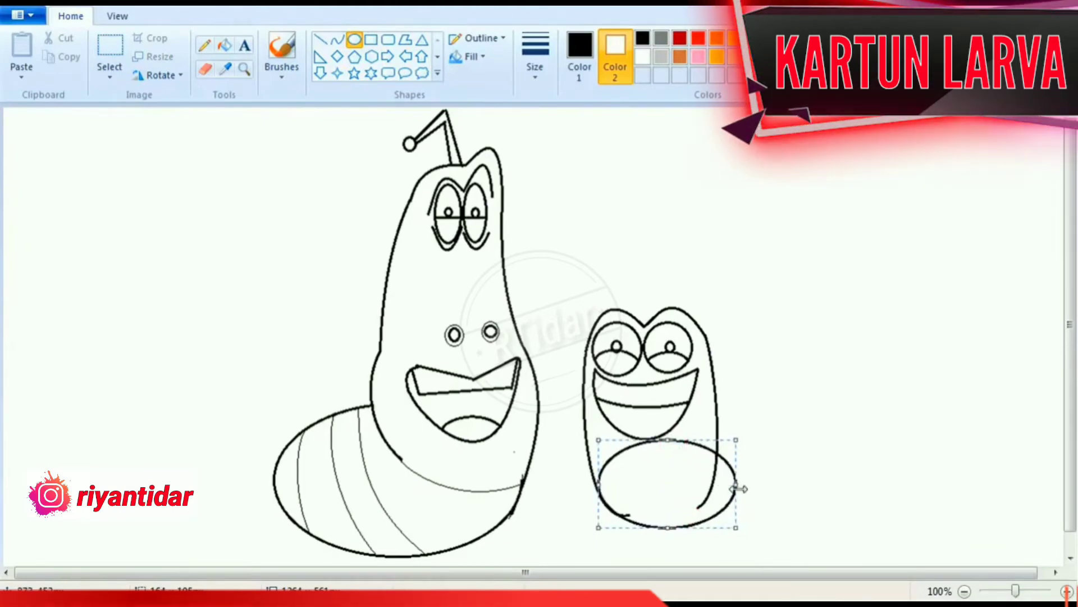
{"action": "left_click_drag", "start_coordinate": [738, 488], "coordinate": [760, 489]}
{"action": "left_click_drag", "start_coordinate": [668, 527], "coordinate": [669, 544]}
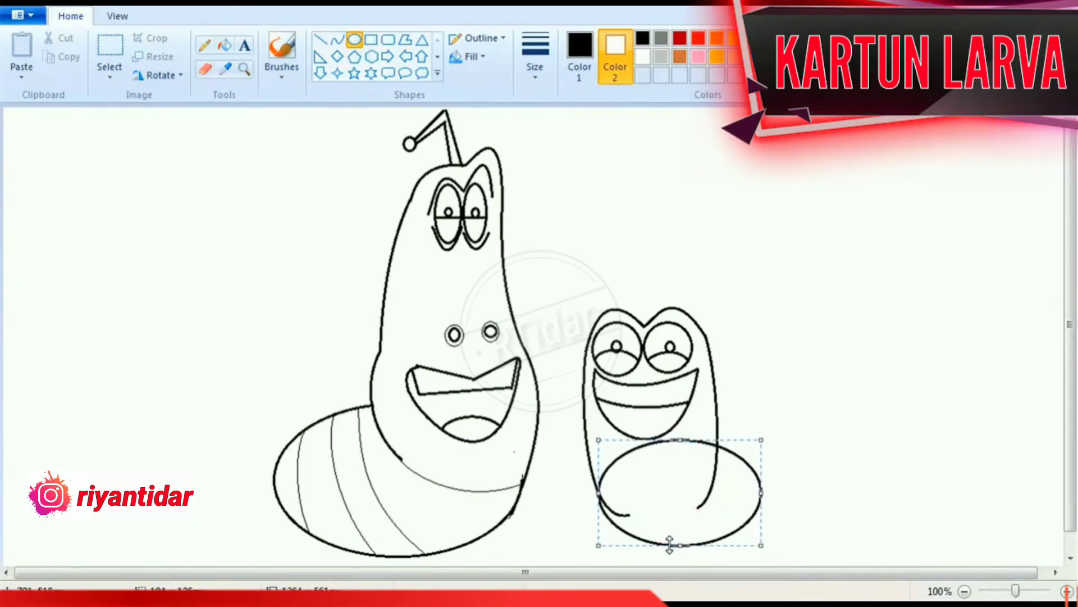
{"action": "left_click_drag", "start_coordinate": [665, 507], "coordinate": [668, 506]}
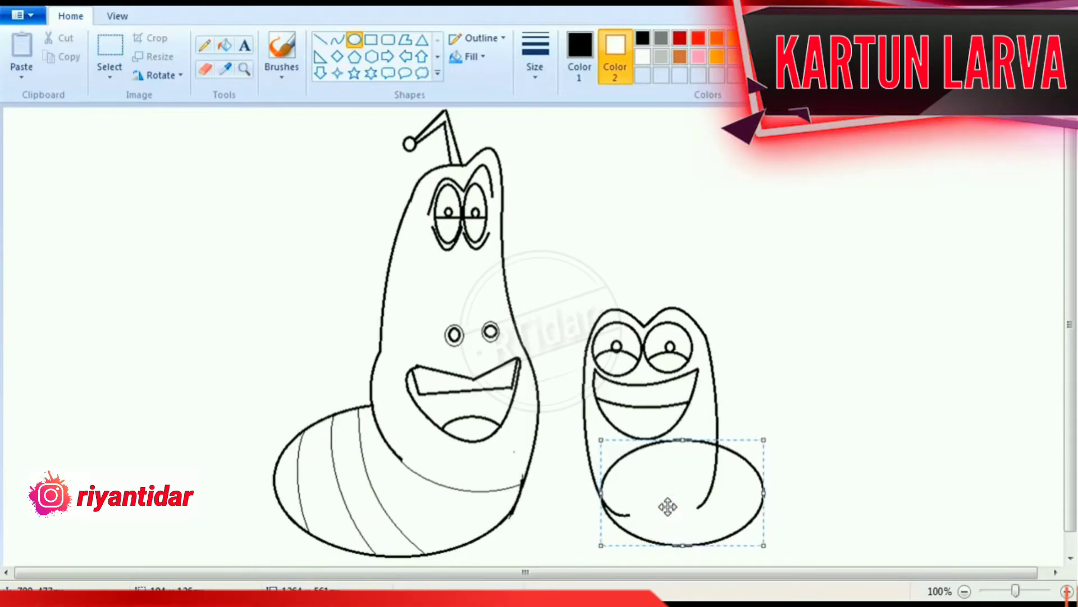
{"action": "left_click_drag", "start_coordinate": [670, 517], "coordinate": [669, 504]}
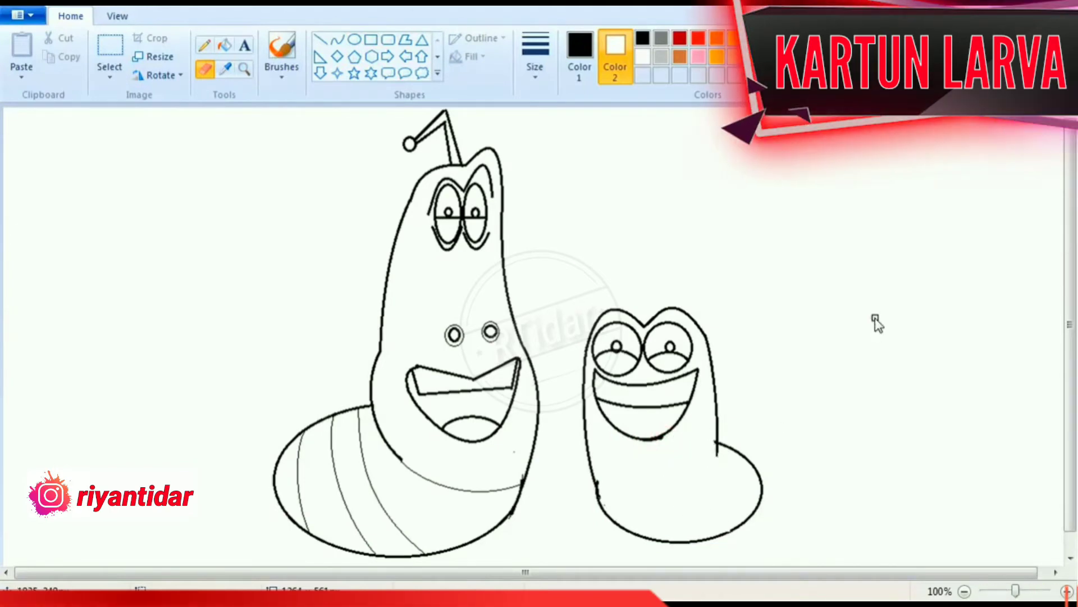
Step: Draw three curved segment lines across the small larva's body below the mouth using a thinner outline
{"action": "left_click", "coordinate": [543, 77]}
{"action": "left_click", "coordinate": [539, 101]}
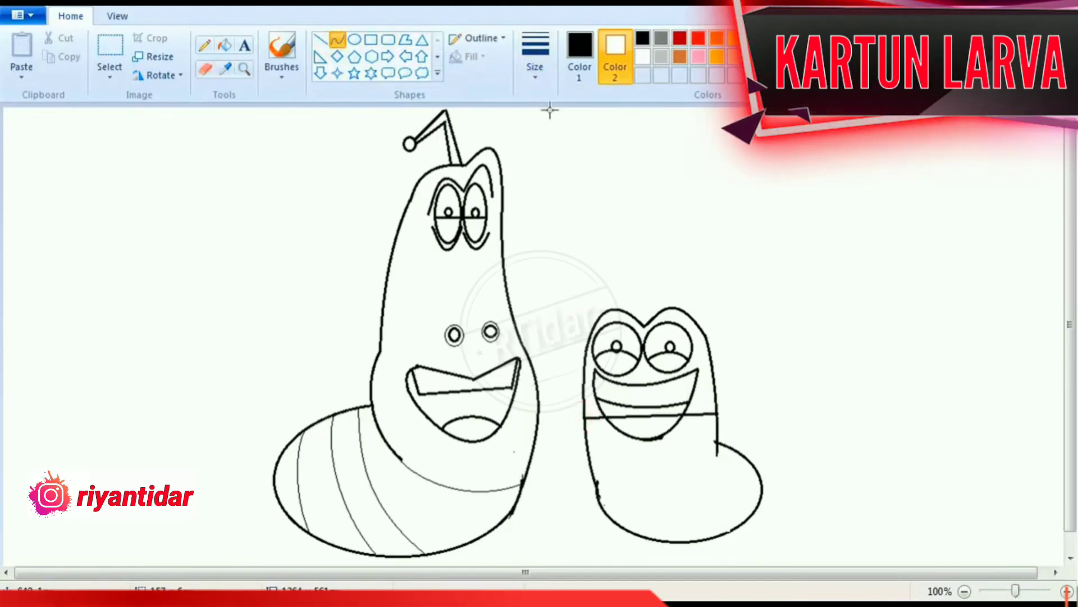
{"action": "left_click", "coordinate": [537, 79]}
{"action": "left_click", "coordinate": [543, 97]}
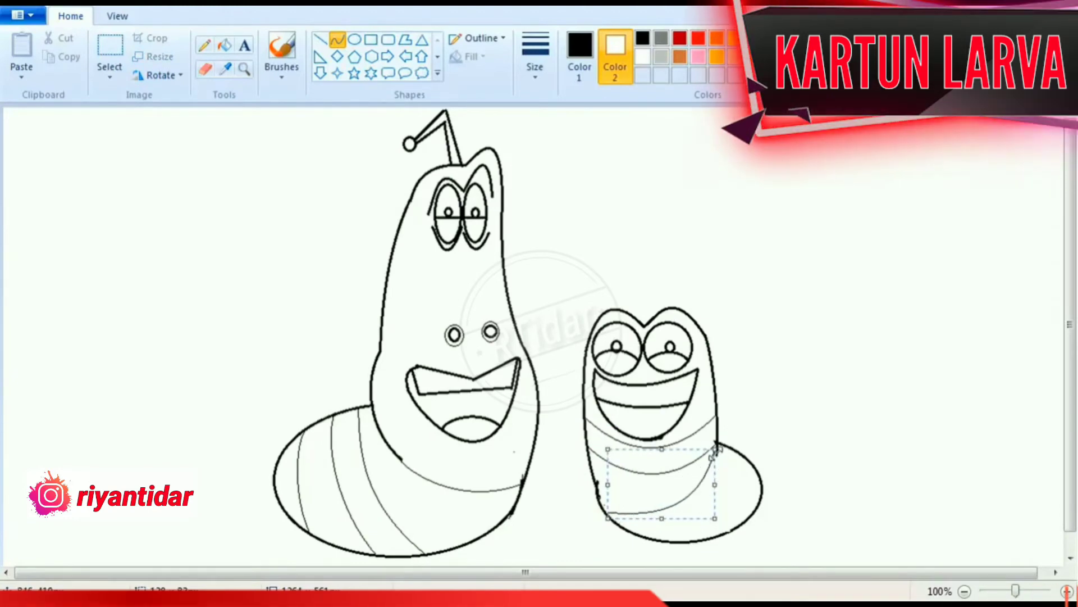
{"action": "left_click", "coordinate": [825, 474]}
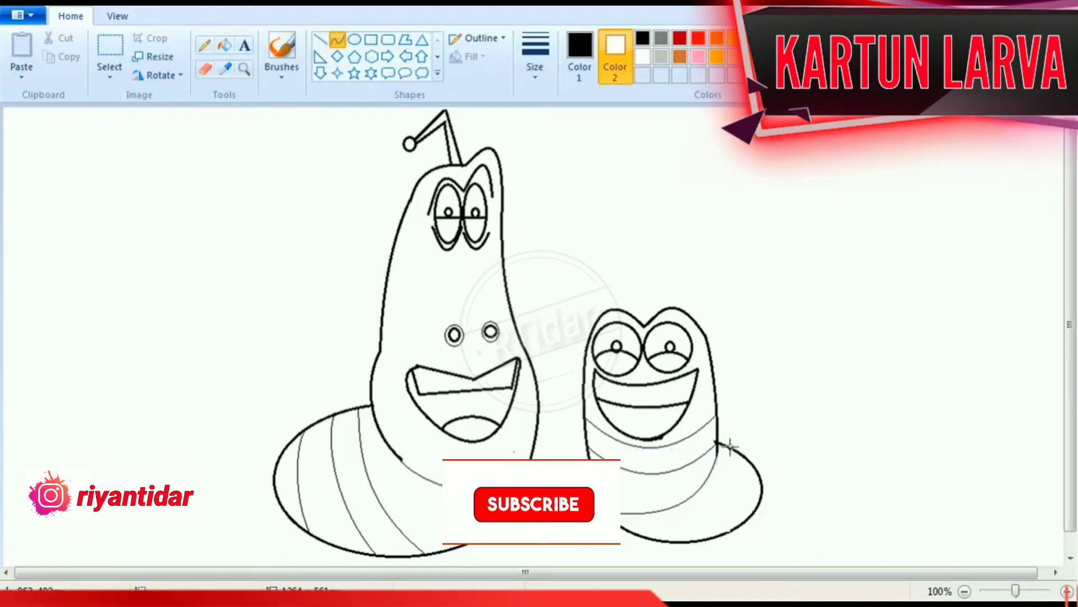
{"action": "mouse_move", "coordinate": [731, 447]}
{"action": "left_mouse_down"}
{"action": "mouse_move", "coordinate": [681, 540]}
{"action": "mouse_move", "coordinate": [720, 505]}
{"action": "left_mouse_up"}
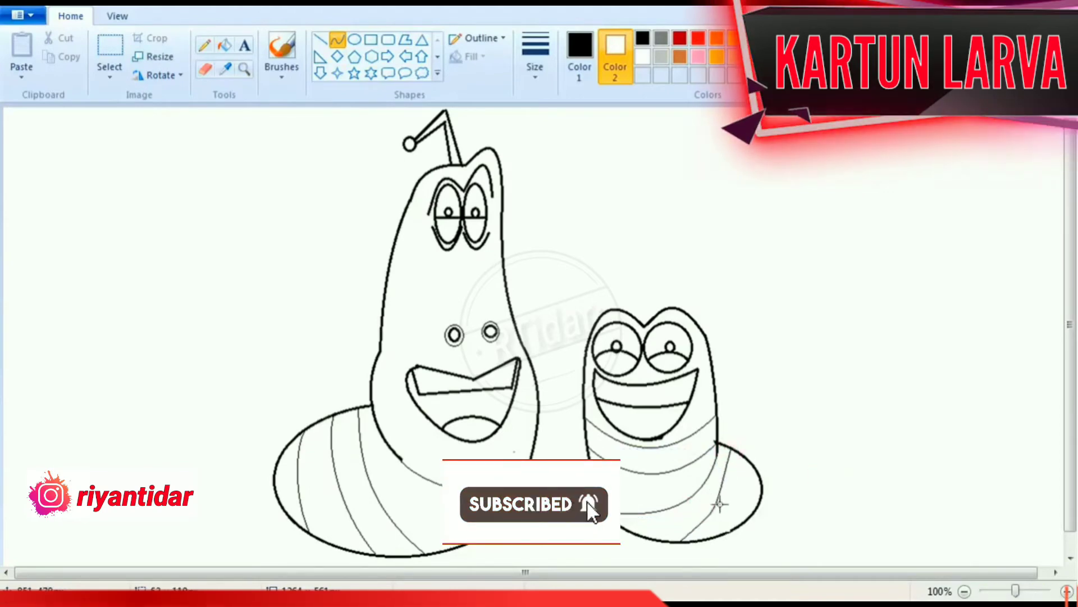
{"action": "right_click", "coordinate": [714, 509]}
{"action": "left_click", "coordinate": [869, 405]}
{"action": "key", "text": "ctrl+z"}
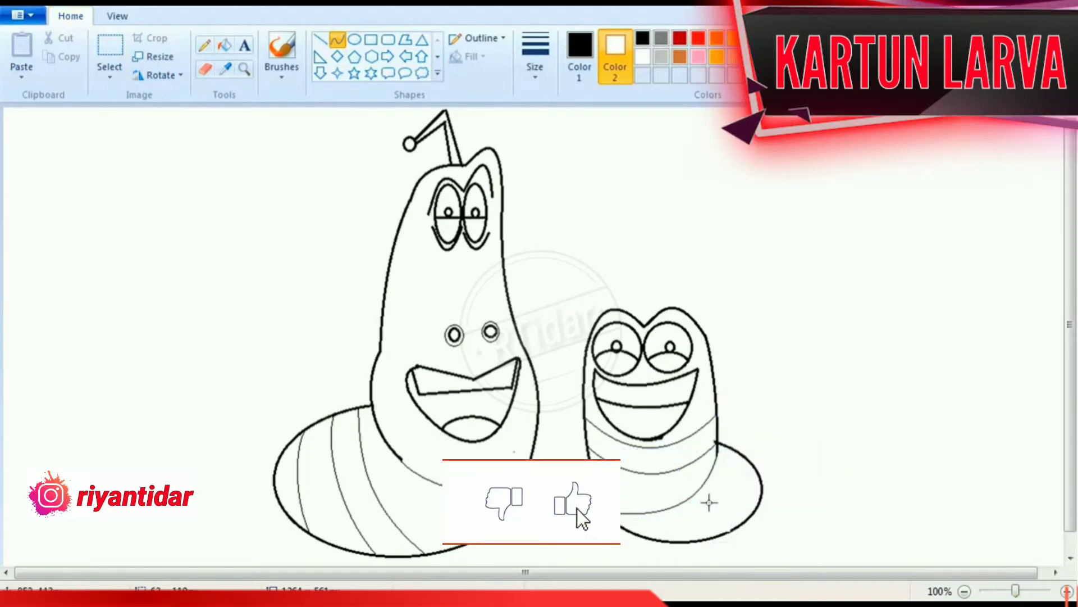
Step: Draw two thin curved segment lines across the small larva's tail
{"action": "mouse_move", "coordinate": [724, 447]}
{"action": "left_mouse_down"}
{"action": "mouse_move", "coordinate": [674, 541]}
{"action": "mouse_move", "coordinate": [746, 500]}
{"action": "mouse_move", "coordinate": [739, 527]}
{"action": "left_mouse_up"}
{"action": "left_click_drag", "start_coordinate": [747, 510], "coordinate": [755, 499]}
{"action": "left_click", "coordinate": [867, 443]}
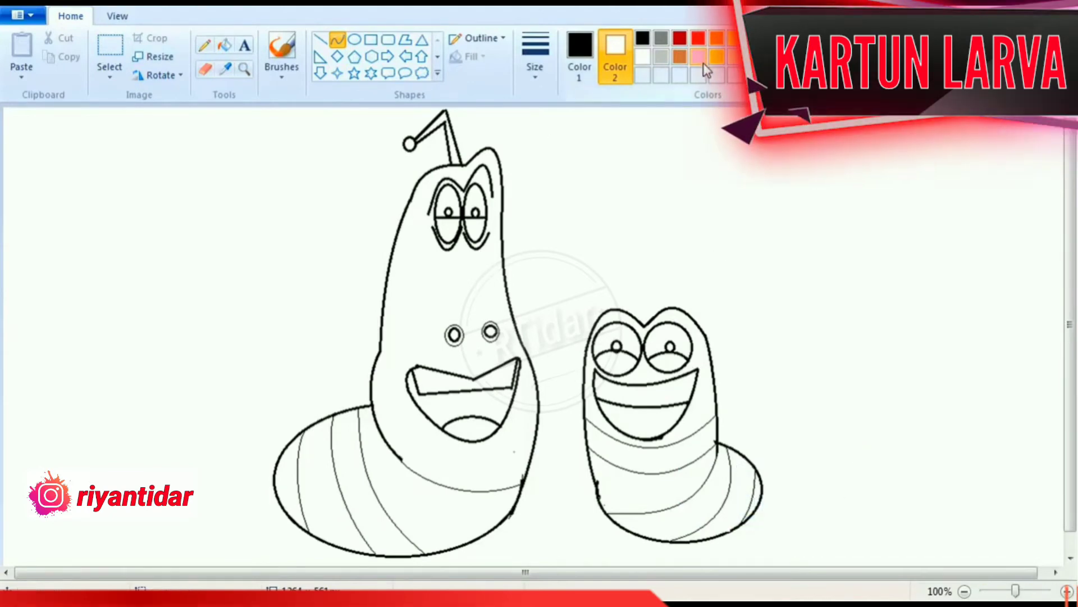
Step: Select the whole small larva and move it closer to the large larva
{"action": "left_click", "coordinate": [110, 56]}
{"action": "left_click_drag", "start_coordinate": [568, 274], "coordinate": [775, 550]}
{"action": "left_click_drag", "start_coordinate": [660, 454], "coordinate": [633, 456]}
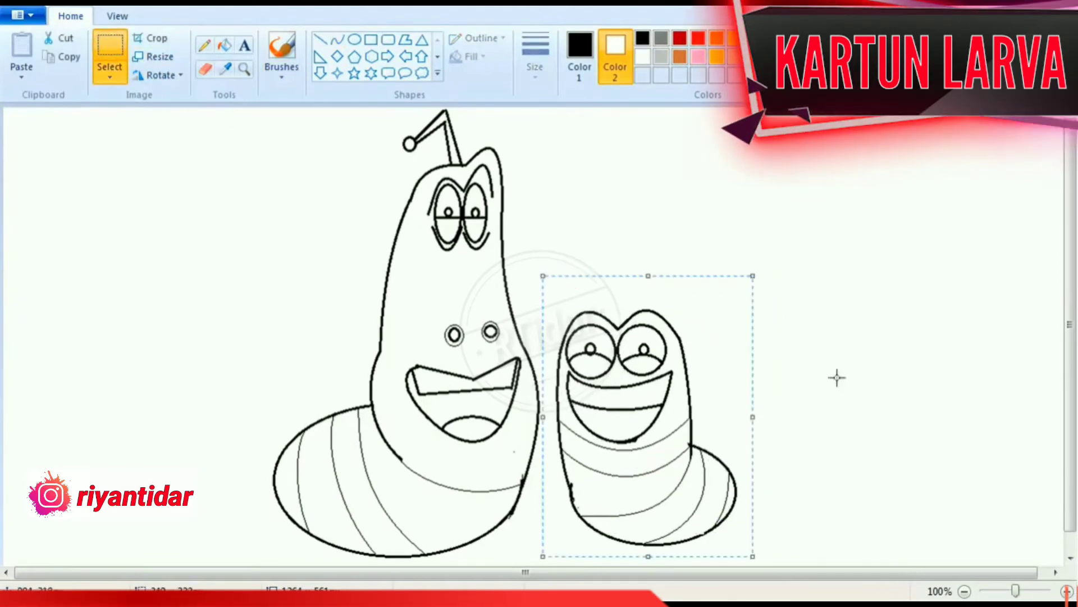
{"action": "left_click", "coordinate": [837, 377]}
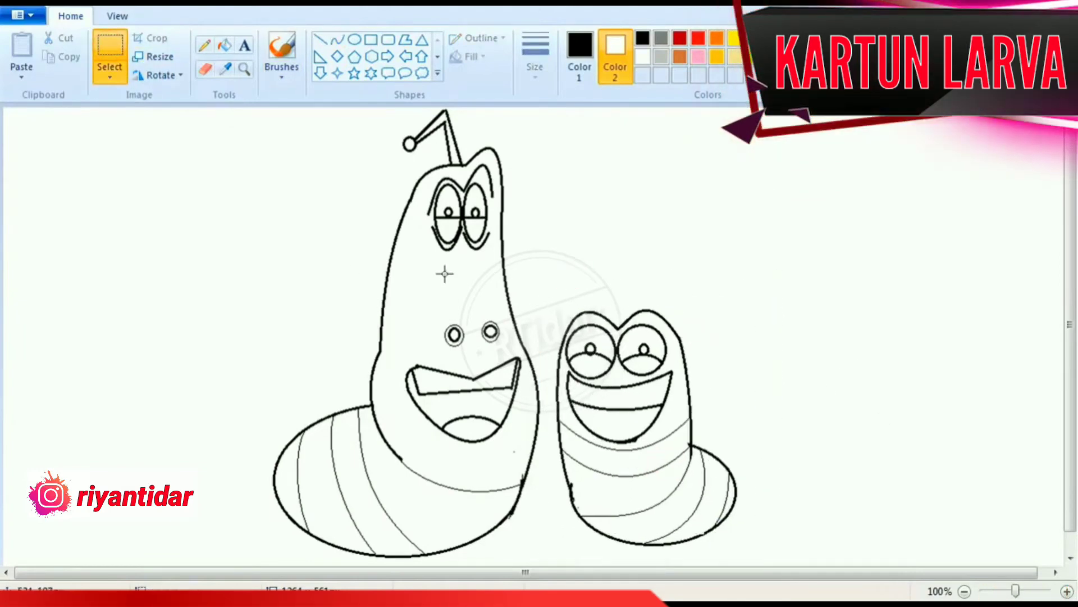
Step: Fill the large larva's head and upper body, the middle tail band and the tail tip with yellow
{"action": "left_click", "coordinate": [337, 41]}
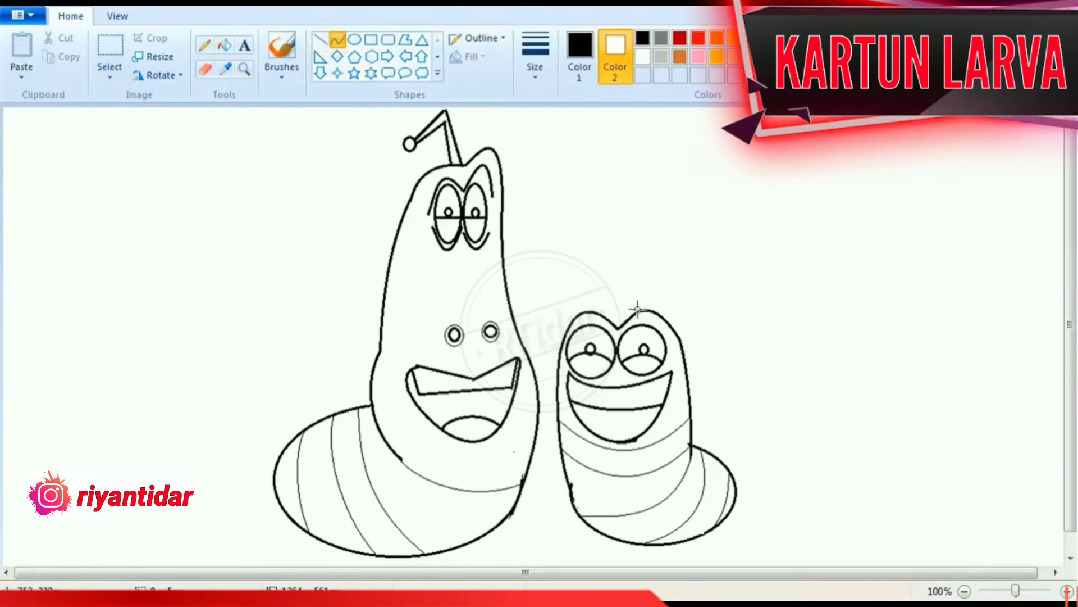
{"action": "left_click", "coordinate": [735, 38]}
{"action": "left_click", "coordinate": [225, 44]}
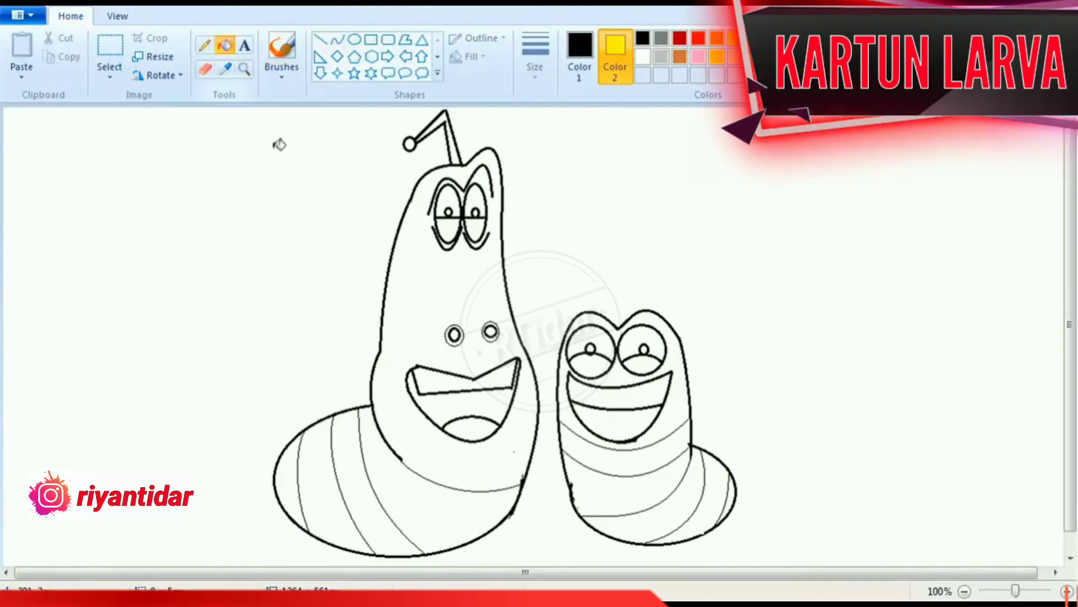
{"action": "left_click", "coordinate": [406, 253]}
{"action": "key", "text": "ctrl+z"}
{"action": "left_click", "coordinate": [579, 56]}
{"action": "left_click", "coordinate": [735, 38]}
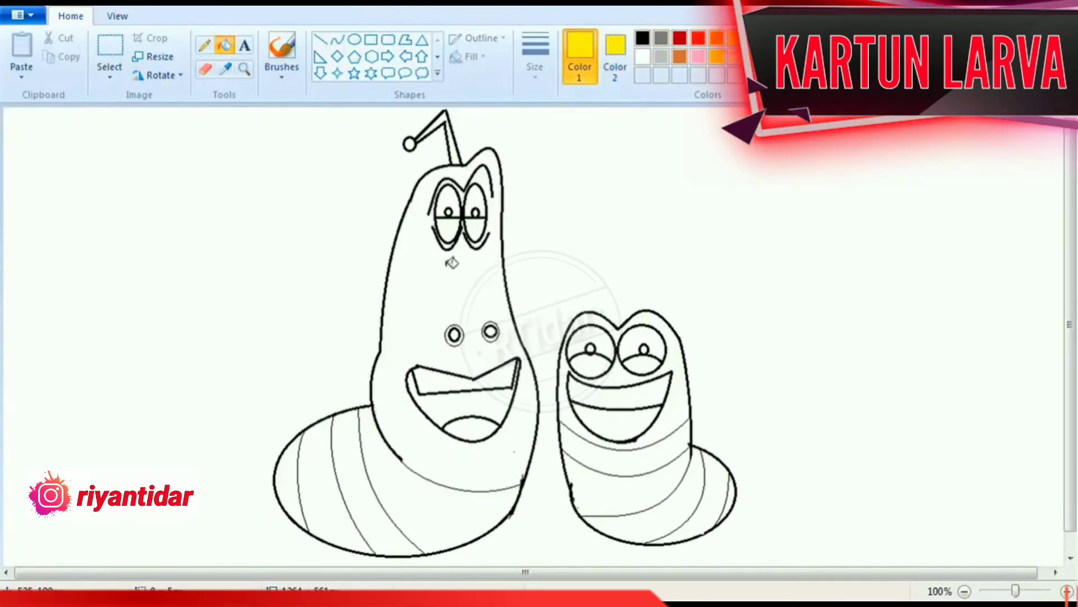
{"action": "left_click", "coordinate": [452, 262]}
{"action": "left_click", "coordinate": [380, 481]}
{"action": "left_click", "coordinate": [289, 483]}
Step: Fill the large larva's pupils, the inside of its mouth and both nostrils with black
{"action": "left_click", "coordinate": [698, 37]}
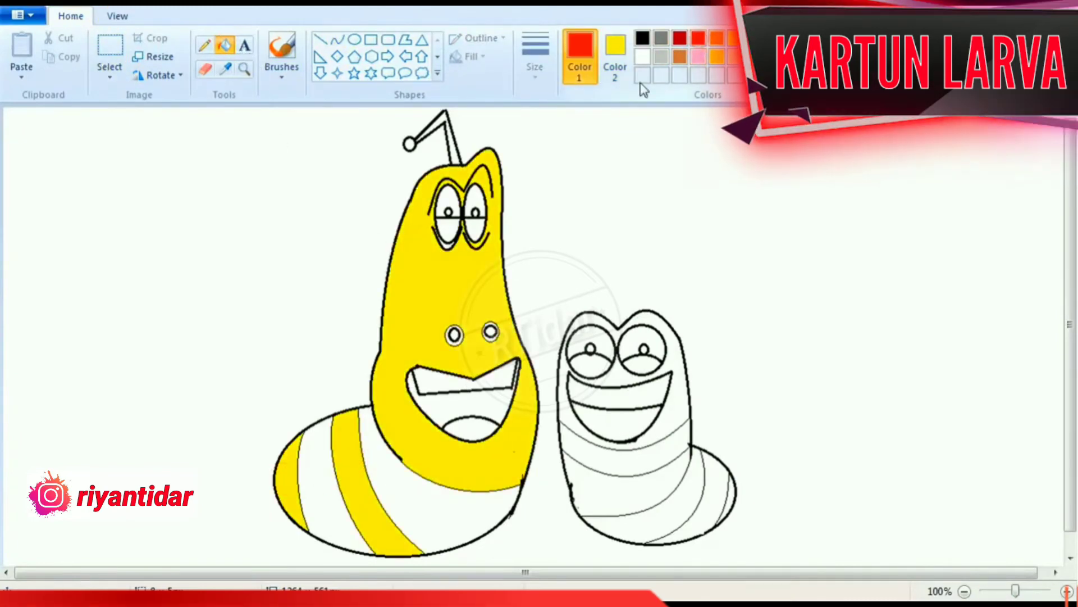
{"action": "left_click", "coordinate": [642, 37]}
{"action": "left_click", "coordinate": [448, 213]}
{"action": "left_click", "coordinate": [475, 213]}
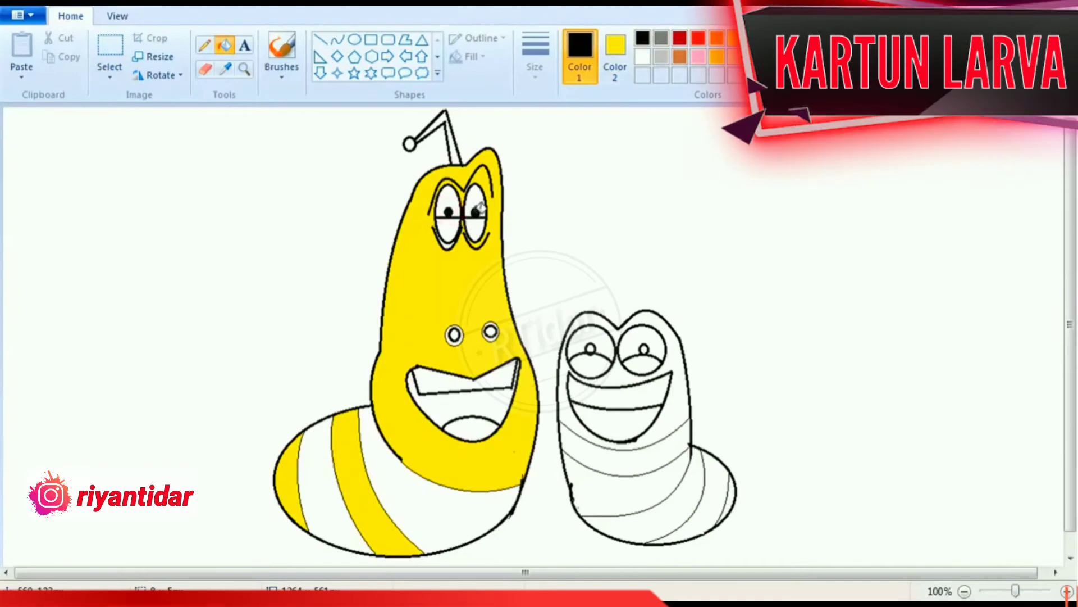
{"action": "left_click", "coordinate": [469, 400]}
{"action": "left_click", "coordinate": [454, 335]}
{"action": "left_click", "coordinate": [491, 332]}
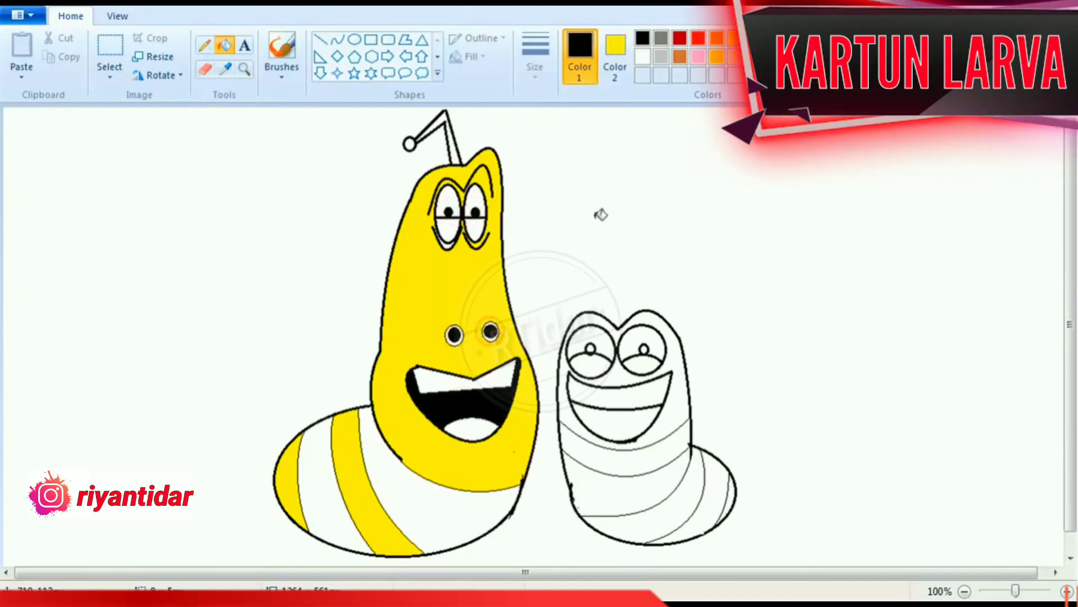
Step: Fill the lower halves of the large larva's eyes and the nostril rings with yellow, and its tongue with red
{"action": "left_click", "coordinate": [735, 38]}
{"action": "left_click", "coordinate": [449, 247]}
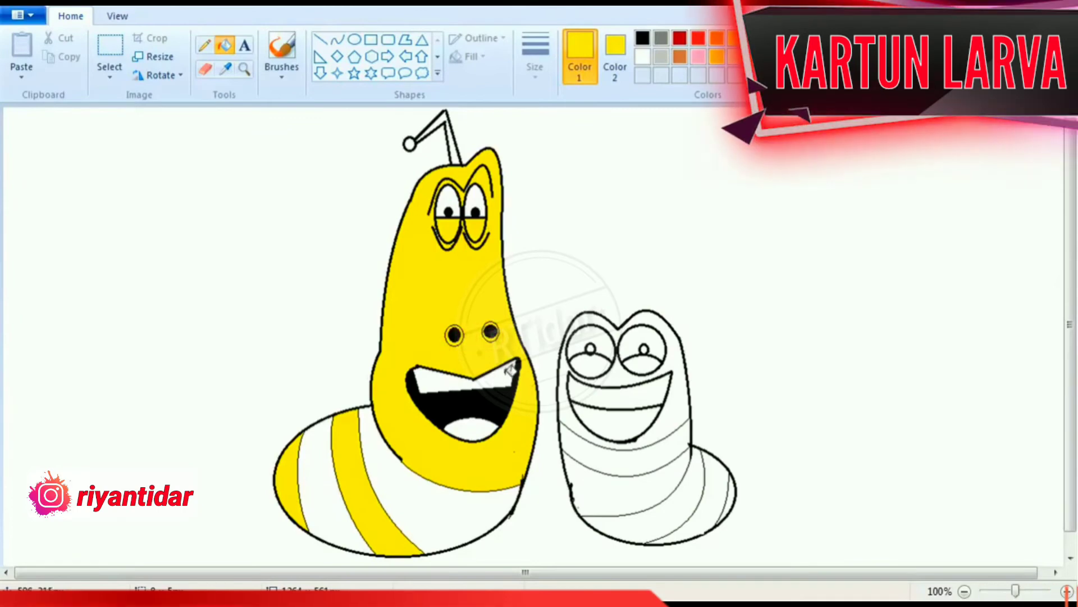
{"action": "left_click", "coordinate": [717, 38]}
{"action": "left_click", "coordinate": [472, 430]}
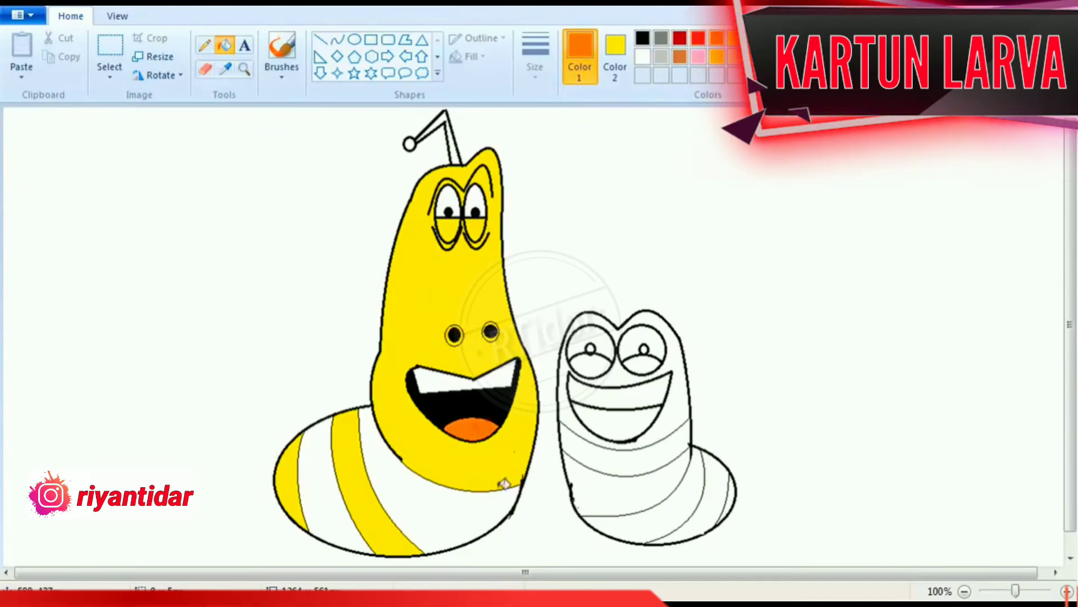
{"action": "left_click", "coordinate": [698, 38]}
{"action": "left_click", "coordinate": [472, 429]}
Step: Try orange, red and gold fills on the large larva's unfilled tail bands
{"action": "left_click", "coordinate": [716, 37]}
{"action": "left_click", "coordinate": [448, 490]}
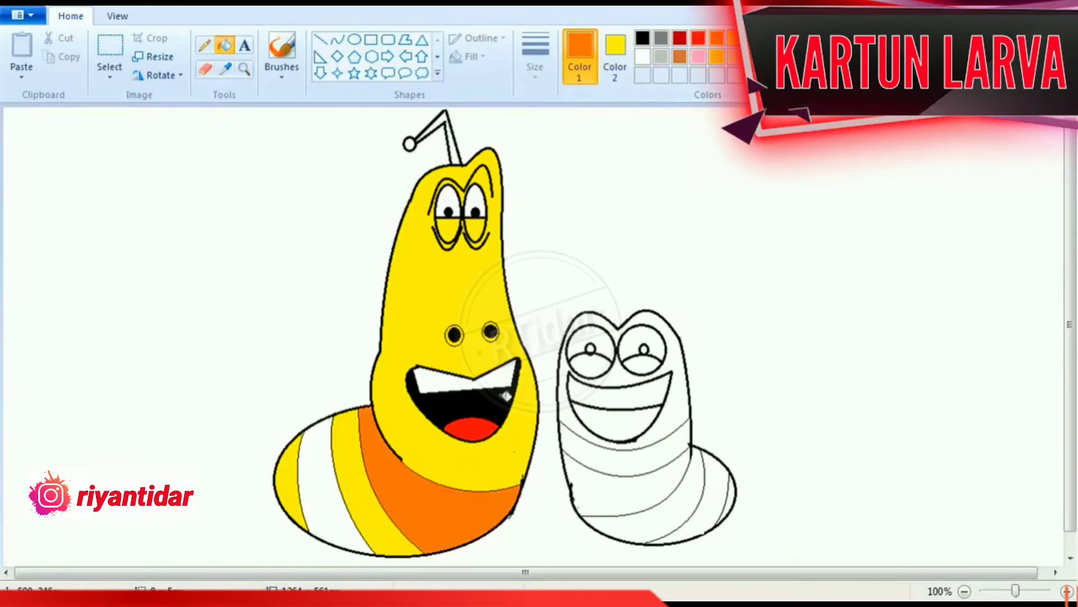
{"action": "left_click", "coordinate": [698, 38]}
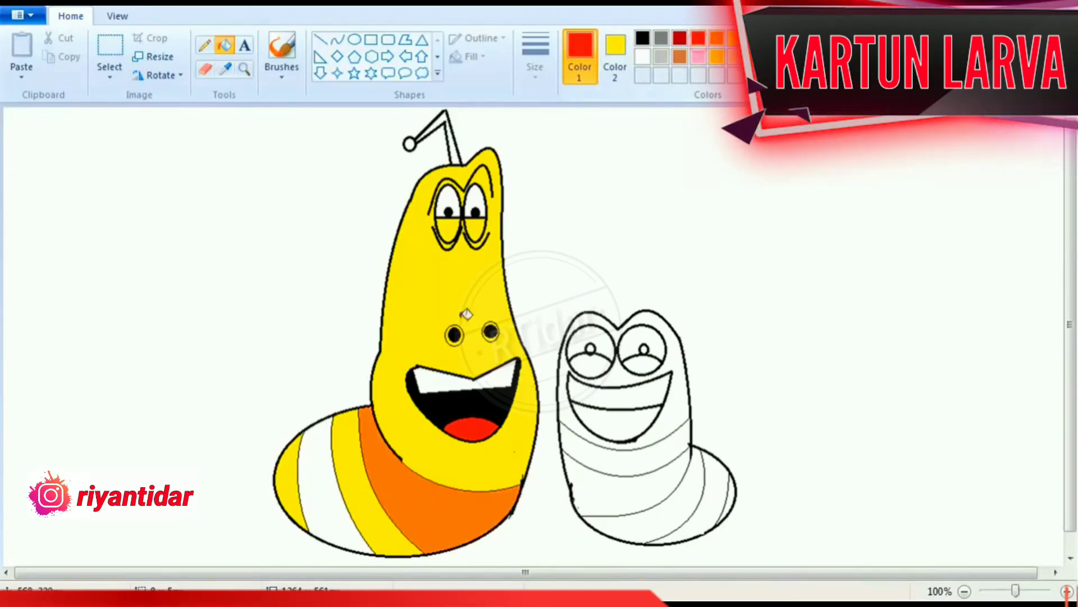
{"action": "left_click", "coordinate": [399, 482]}
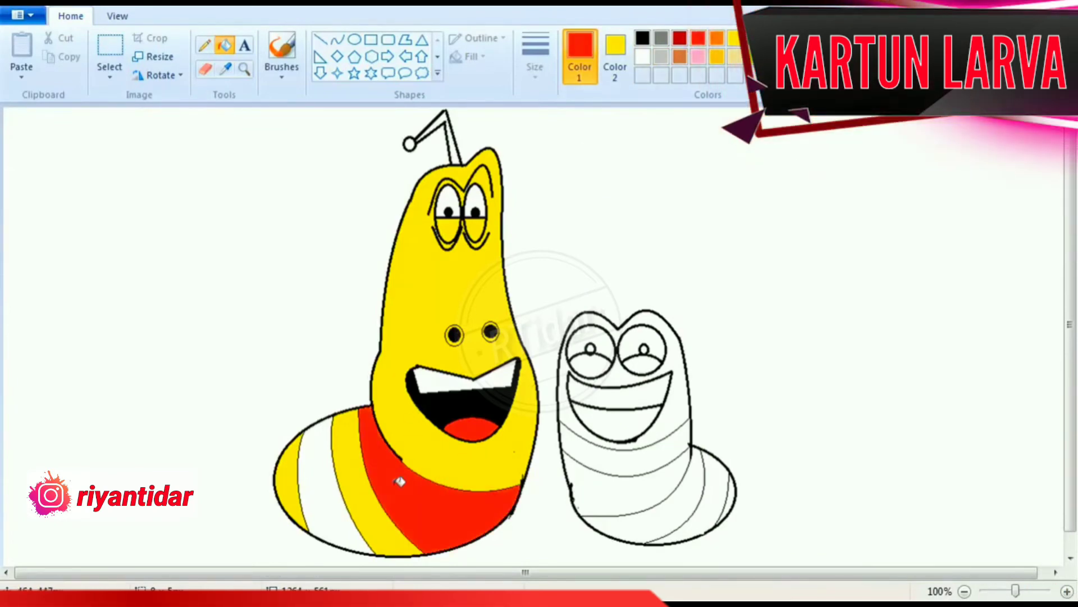
{"action": "left_click", "coordinate": [717, 56]}
{"action": "left_click", "coordinate": [453, 469]}
{"action": "left_click", "coordinate": [342, 497]}
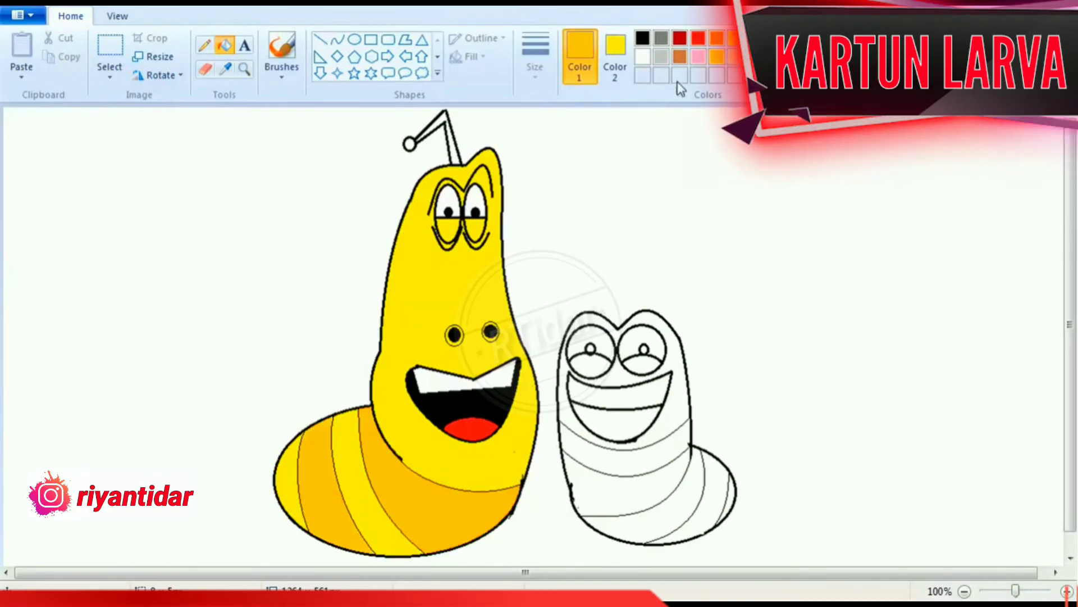
Step: Fill the two tail bands on either side of the large larva's middle yellow band with red
{"action": "left_click", "coordinate": [698, 38]}
{"action": "left_click", "coordinate": [453, 469]}
{"action": "left_click", "coordinate": [340, 494]}
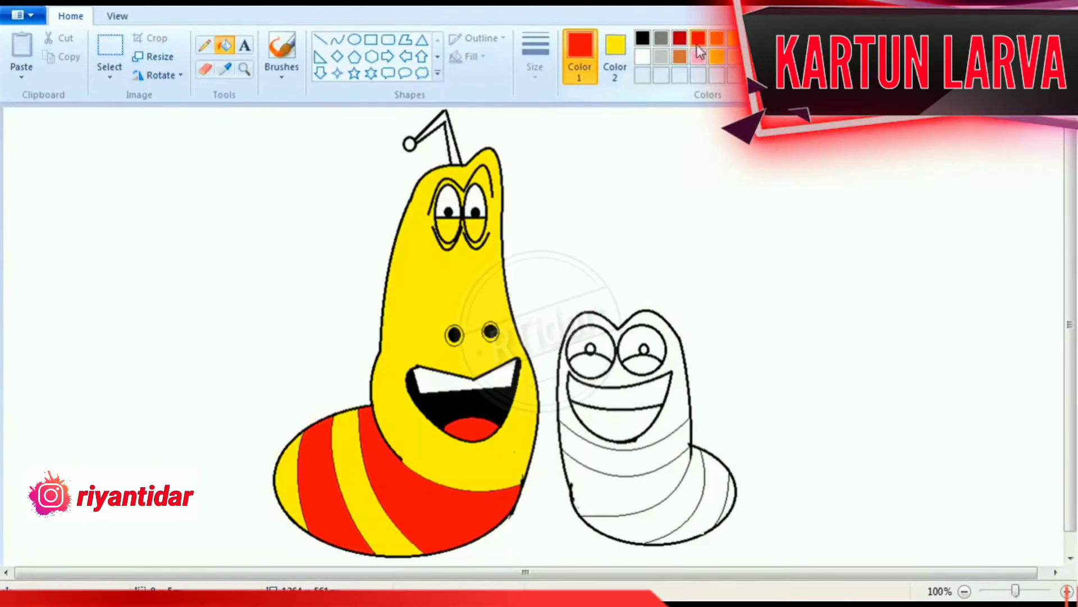
Step: Fill the small larva's head, alternate body and tail bands, and the lower halves of its eyes with red
{"action": "left_click", "coordinate": [674, 342]}
{"action": "left_click", "coordinate": [581, 312]}
{"action": "left_click", "coordinate": [618, 483]}
{"action": "left_click", "coordinate": [712, 509]}
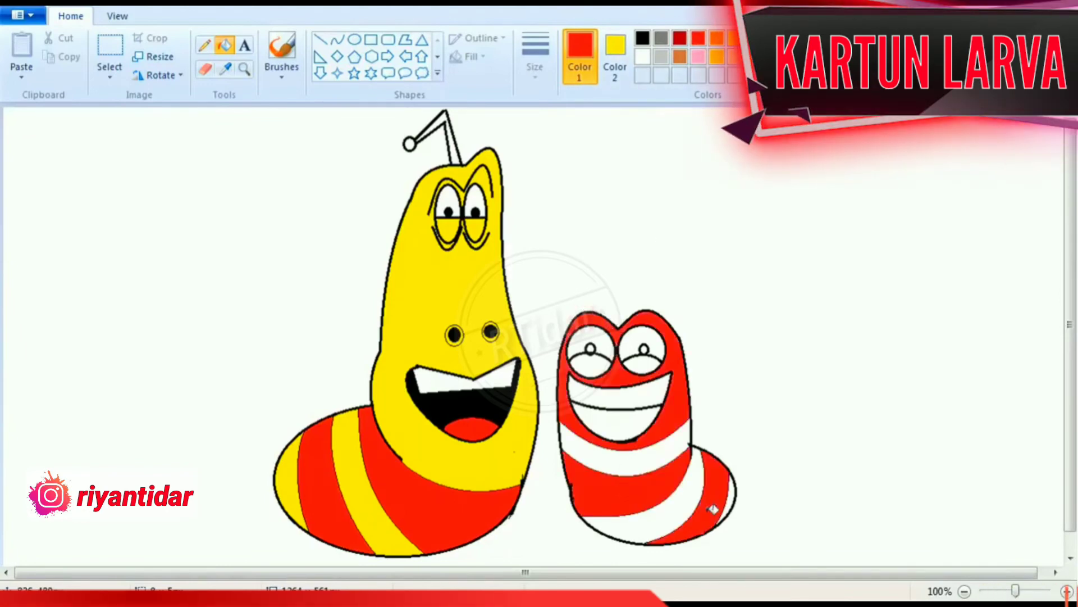
{"action": "left_click", "coordinate": [643, 366]}
{"action": "left_click", "coordinate": [595, 362]}
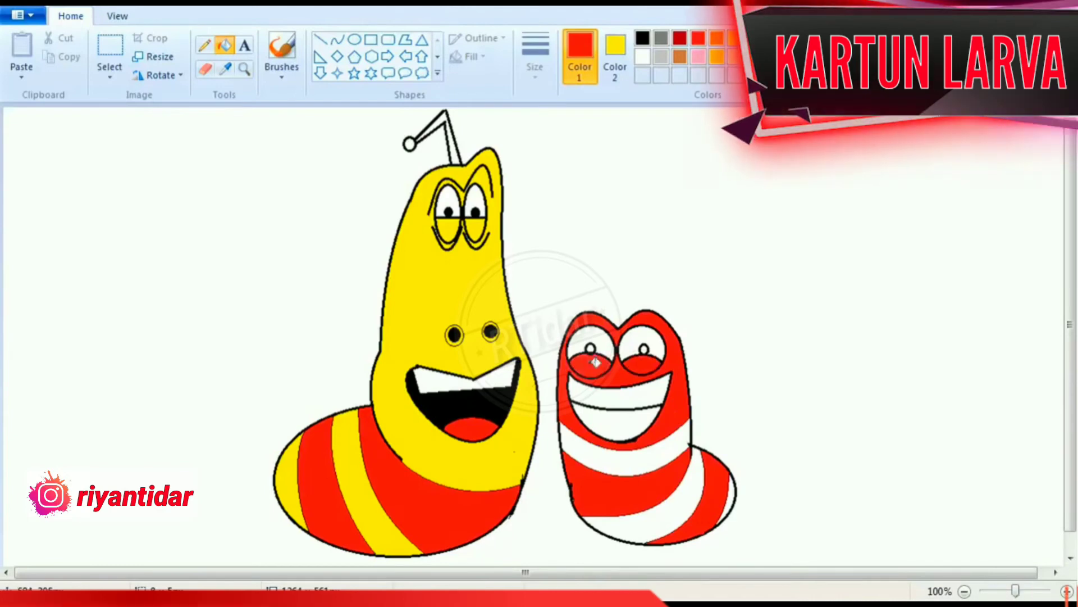
Step: Fill both pupils of the small larva with black
{"action": "left_click", "coordinate": [643, 38]}
{"action": "left_click", "coordinate": [590, 349]}
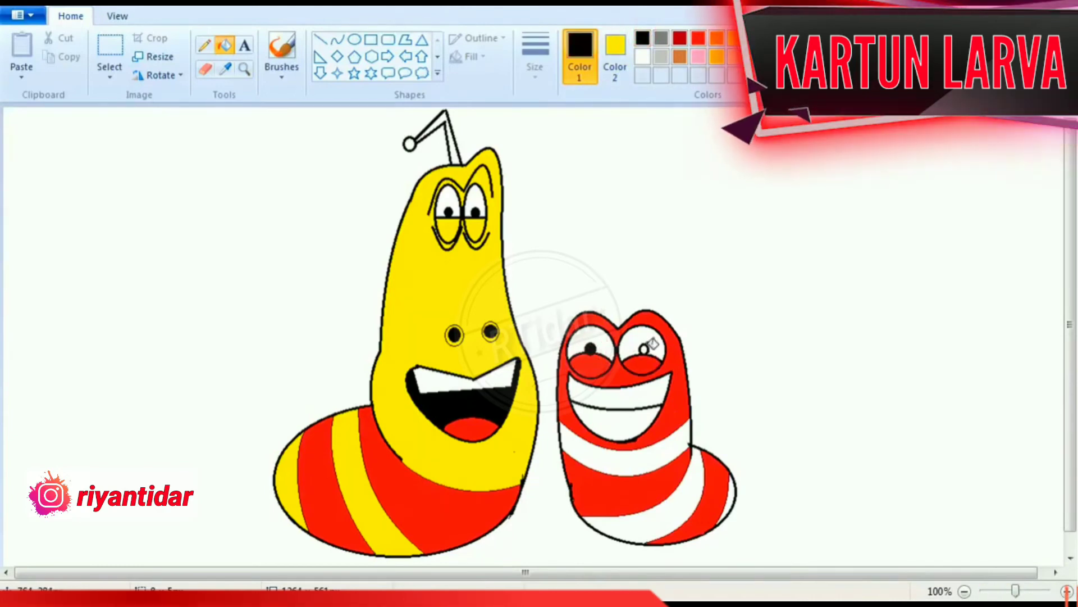
{"action": "left_click", "coordinate": [644, 349]}
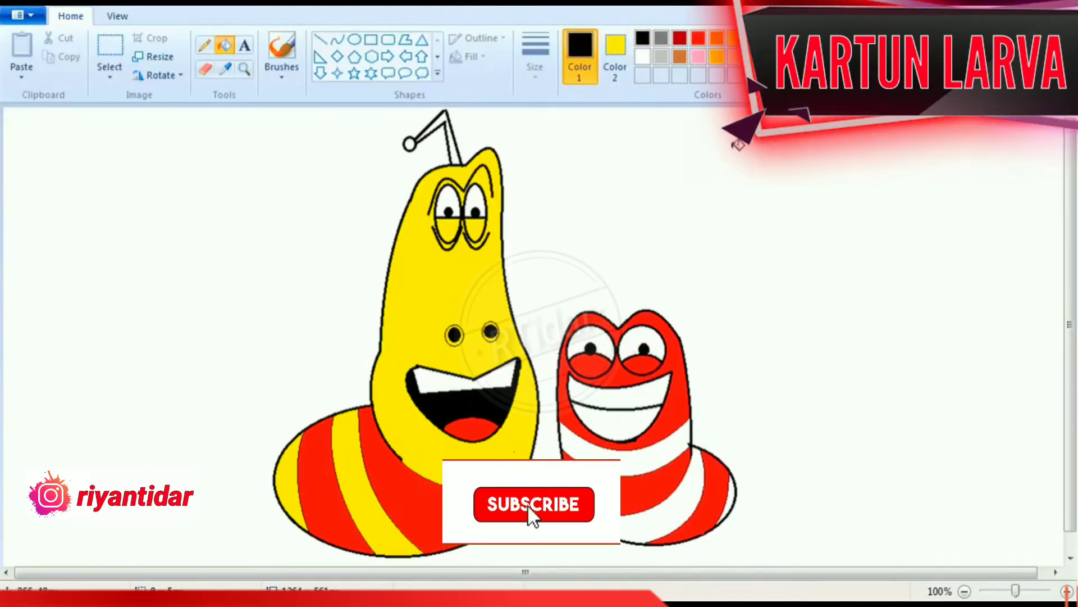
Step: Fill the small larva's remaining white body bands and its tail tip with gold
{"action": "left_click", "coordinate": [718, 56]}
{"action": "left_click", "coordinate": [667, 440]}
{"action": "left_click", "coordinate": [680, 502]}
{"action": "left_click", "coordinate": [734, 494]}
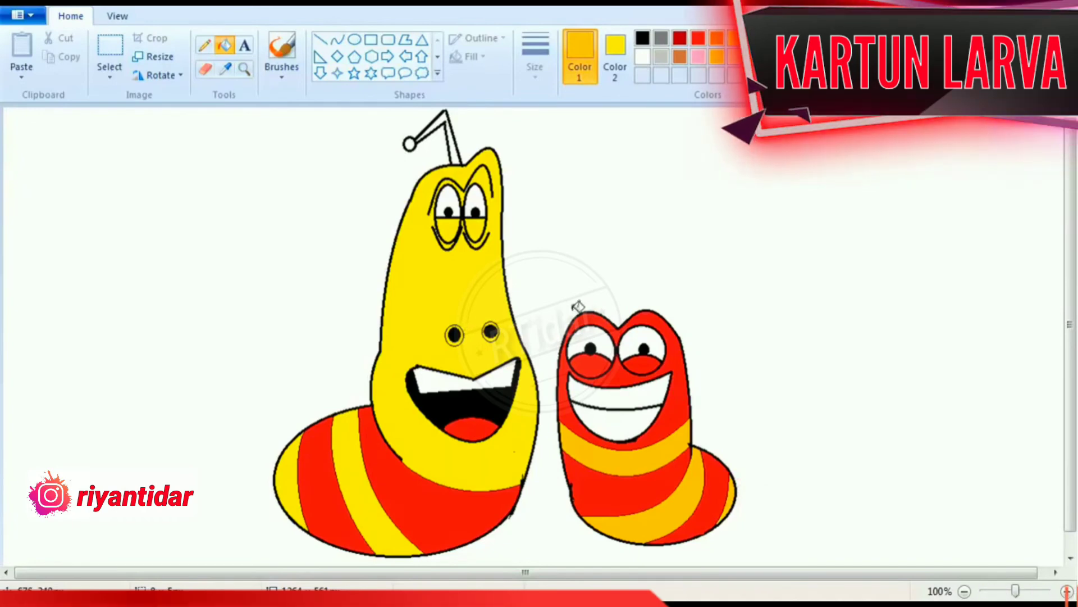
Step: Draw three thin antennae on top of the small larva's head with black 3px lines
{"action": "left_click", "coordinate": [337, 40]}
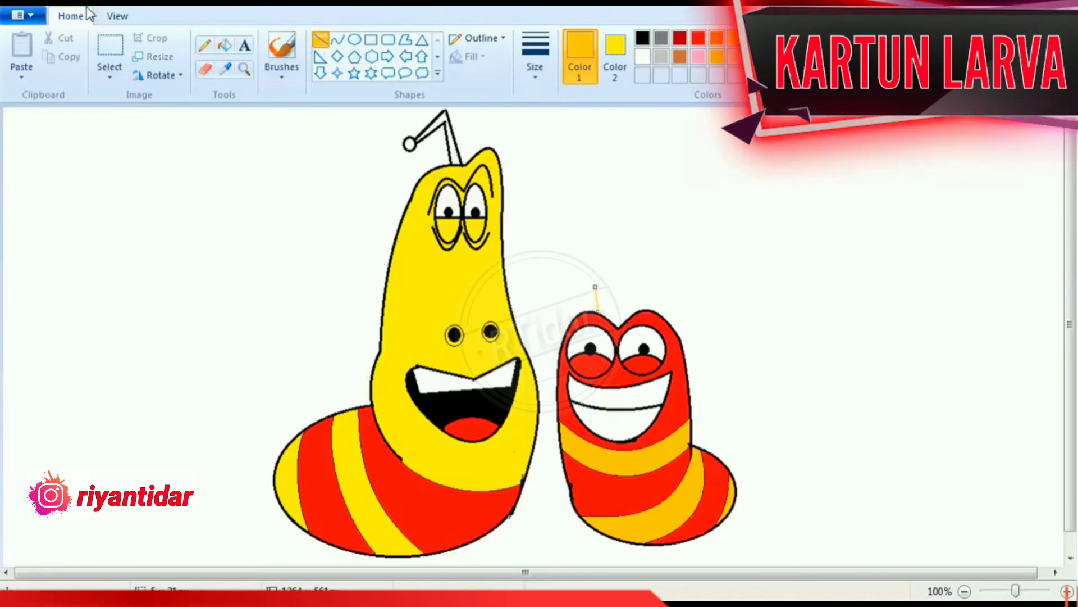
{"action": "left_click", "coordinate": [536, 79]}
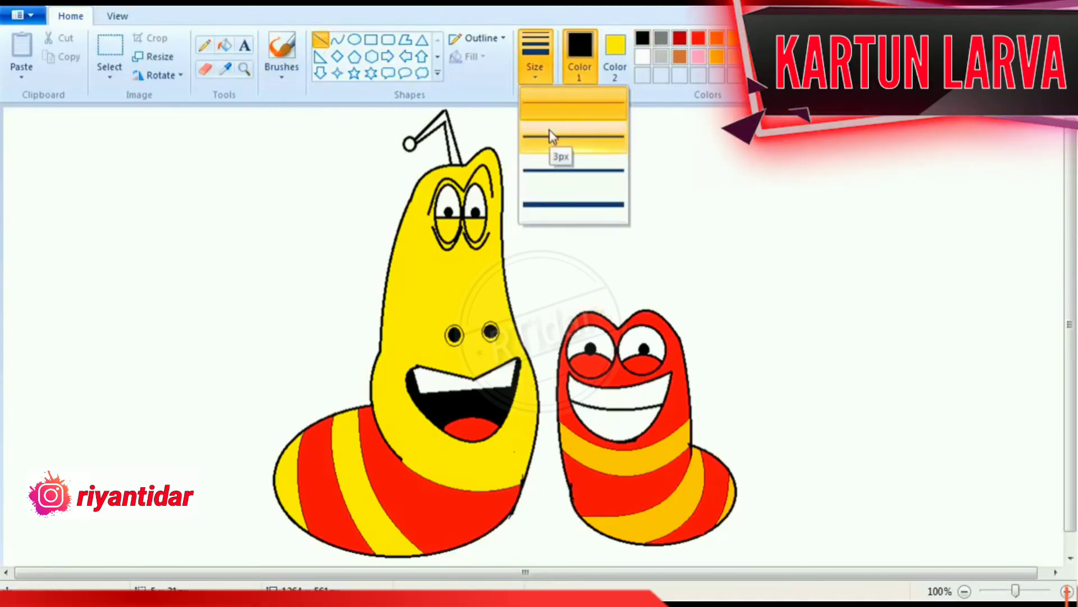
{"action": "left_click", "coordinate": [550, 136]}
{"action": "mouse_move", "coordinate": [595, 312]}
{"action": "left_mouse_down"}
{"action": "mouse_move", "coordinate": [582, 280]}
{"action": "mouse_move", "coordinate": [592, 277]}
{"action": "left_mouse_up"}
{"action": "left_click", "coordinate": [705, 296]}
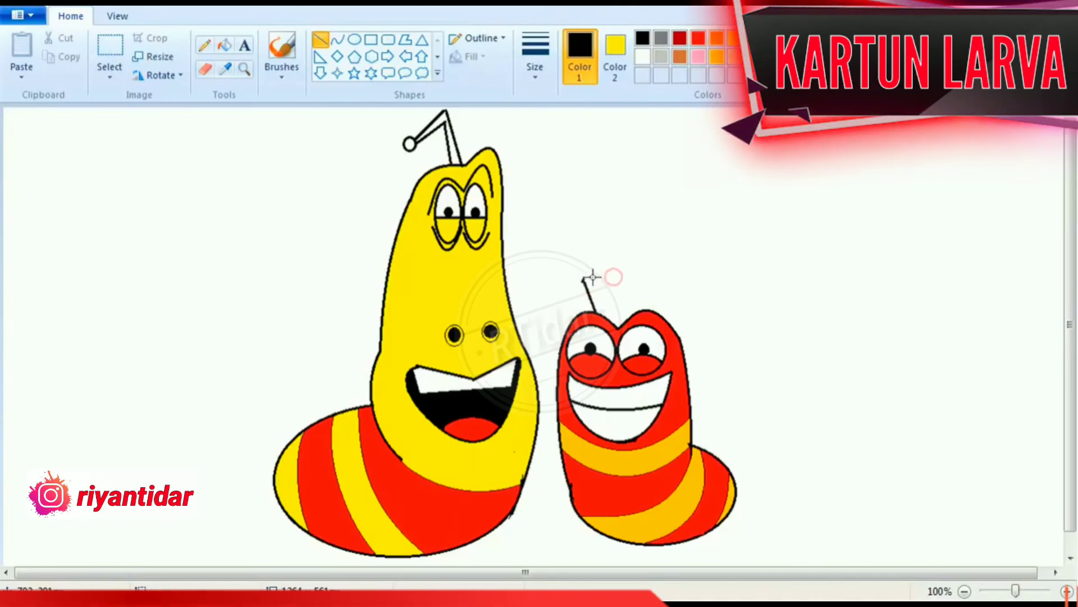
{"action": "left_click", "coordinate": [759, 294]}
{"action": "mouse_move", "coordinate": [638, 310]}
{"action": "left_mouse_down"}
{"action": "mouse_move", "coordinate": [641, 273]}
{"action": "mouse_move", "coordinate": [644, 311]}
{"action": "mouse_move", "coordinate": [610, 306]}
{"action": "mouse_move", "coordinate": [610, 275]}
{"action": "left_mouse_up"}
{"action": "left_click", "coordinate": [796, 288]}
{"action": "left_click", "coordinate": [775, 289]}
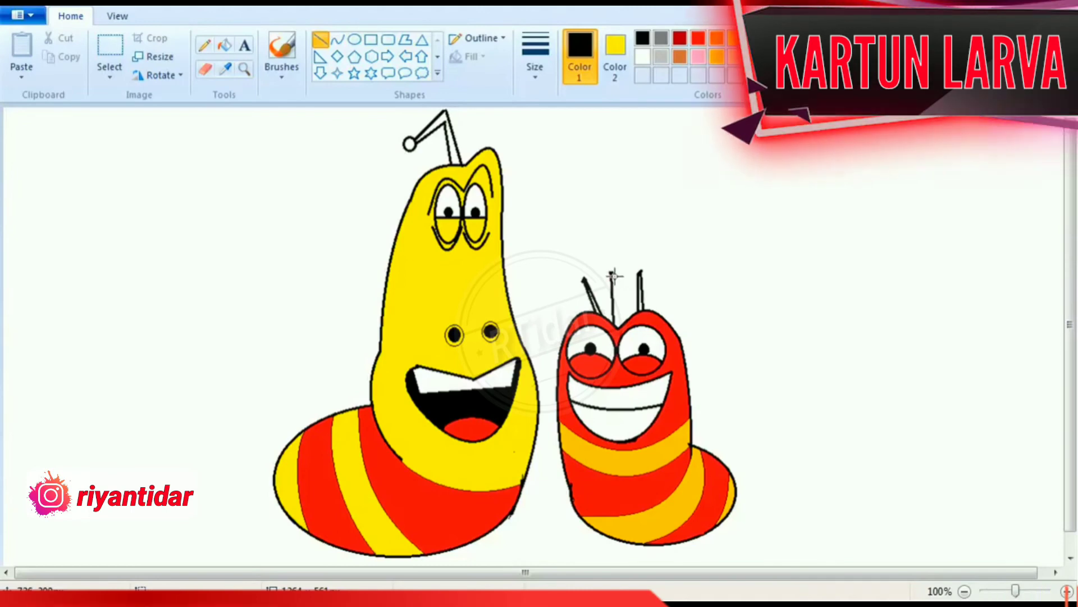
{"action": "left_click_drag", "start_coordinate": [616, 287], "coordinate": [618, 327]}
Step: Fill the insides of the small larva's antennae with red
{"action": "left_click", "coordinate": [699, 38]}
{"action": "left_click", "coordinate": [224, 45]}
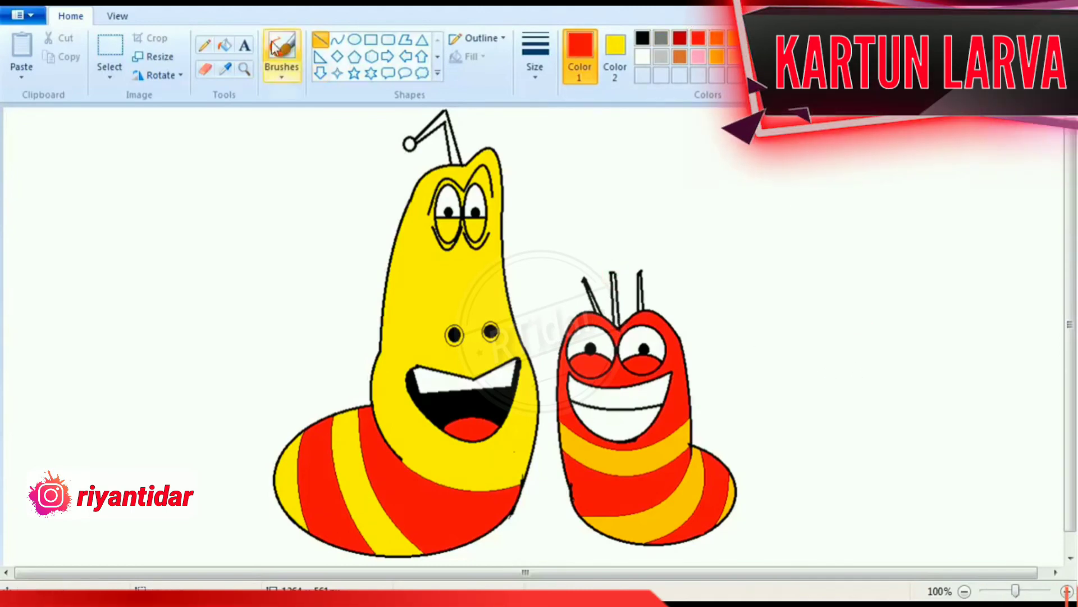
{"action": "left_click", "coordinate": [618, 308]}
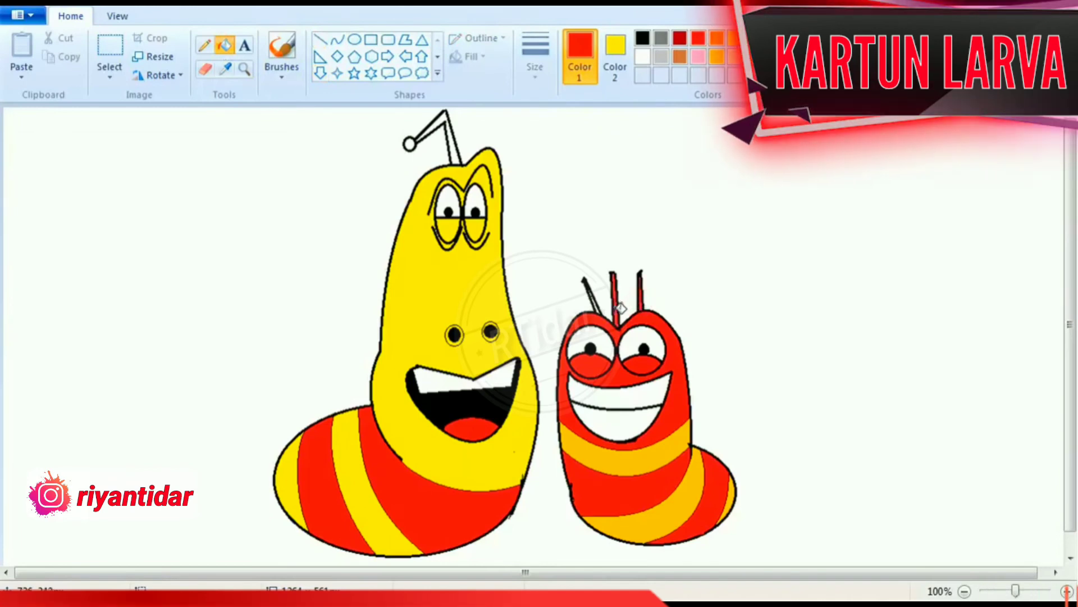
Step: Fill the large larva's bent antenna and its round tip with yellow
{"action": "left_click", "coordinate": [617, 51]}
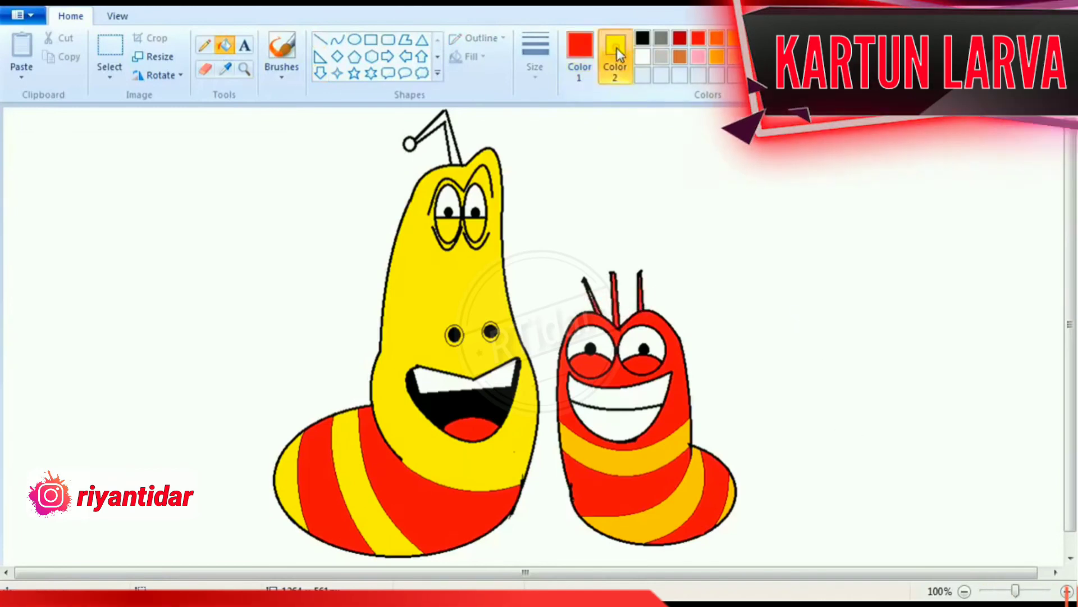
{"action": "left_click", "coordinate": [735, 38]}
{"action": "left_click", "coordinate": [409, 144]}
{"action": "left_click", "coordinate": [454, 151]}
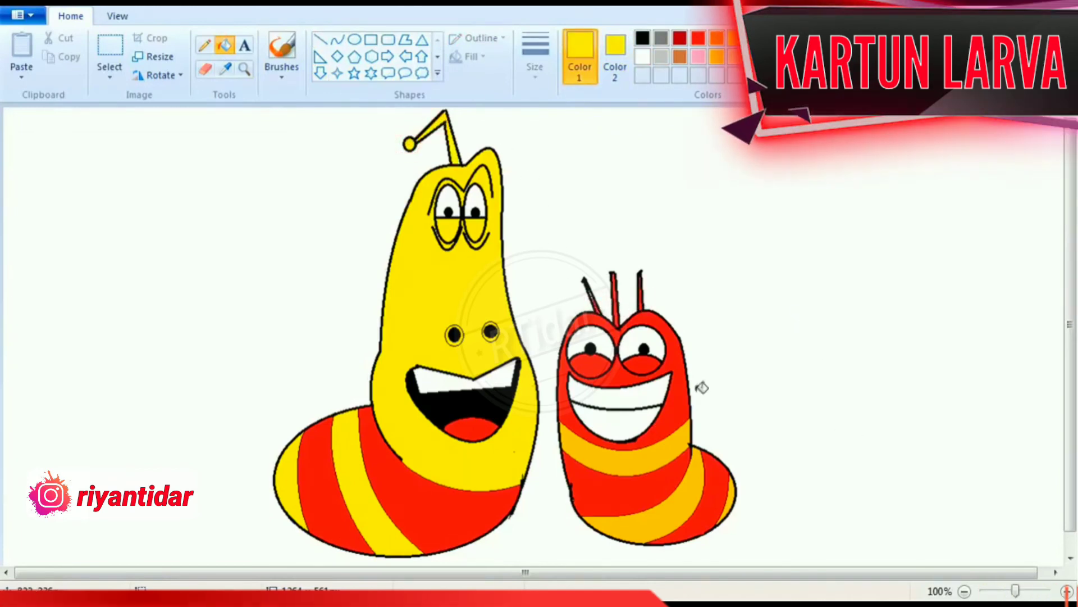
Step: Draw a black rectangular frame around both larvae
{"action": "left_click", "coordinate": [371, 40]}
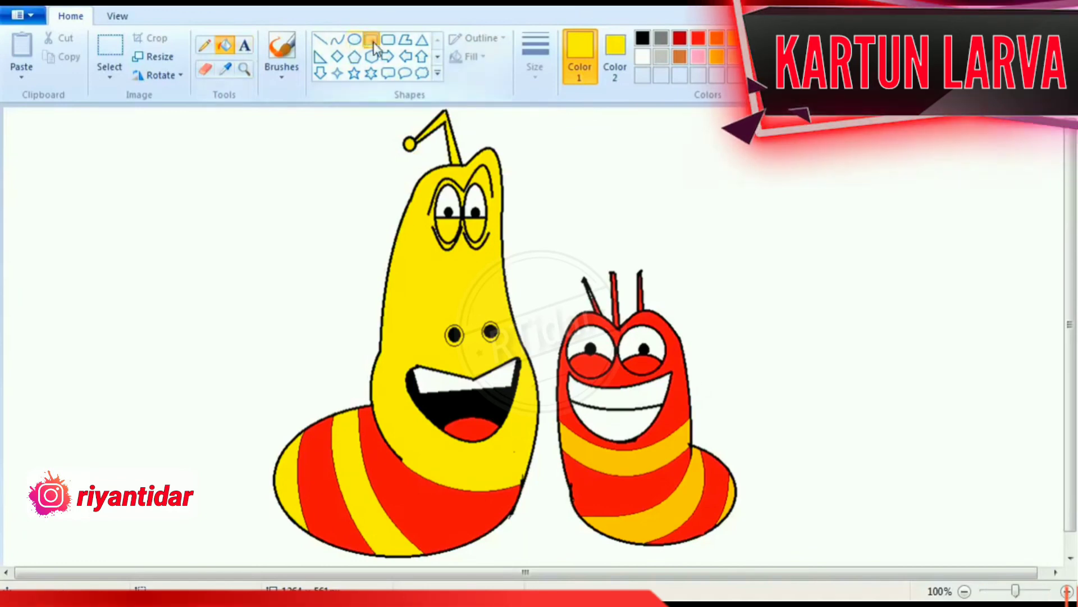
{"action": "left_click_drag", "start_coordinate": [223, 116], "coordinate": [514, 142]}
{"action": "key", "text": "ctrl+z"}
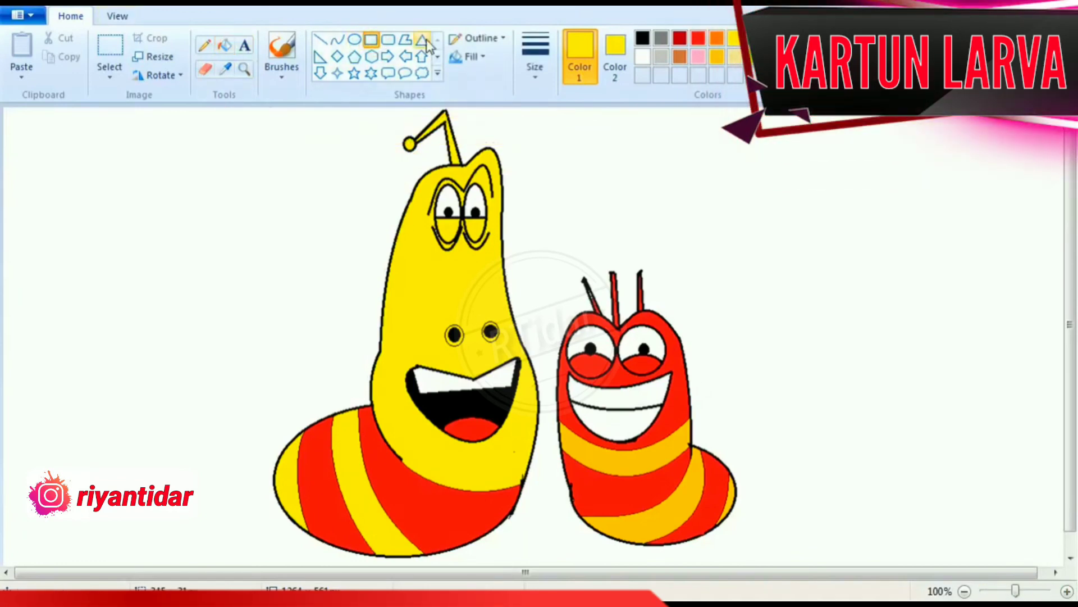
{"action": "left_click", "coordinate": [643, 41]}
{"action": "left_click_drag", "start_coordinate": [214, 109], "coordinate": [777, 561]}
{"action": "key", "text": "ctrl+z"}
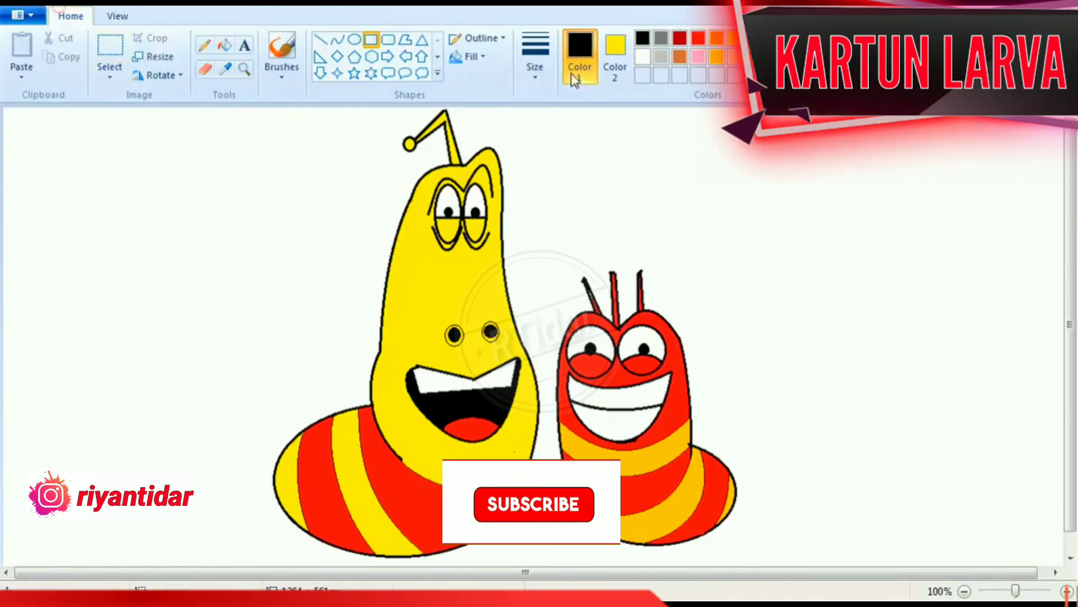
{"action": "left_click_drag", "start_coordinate": [209, 109], "coordinate": [783, 562]}
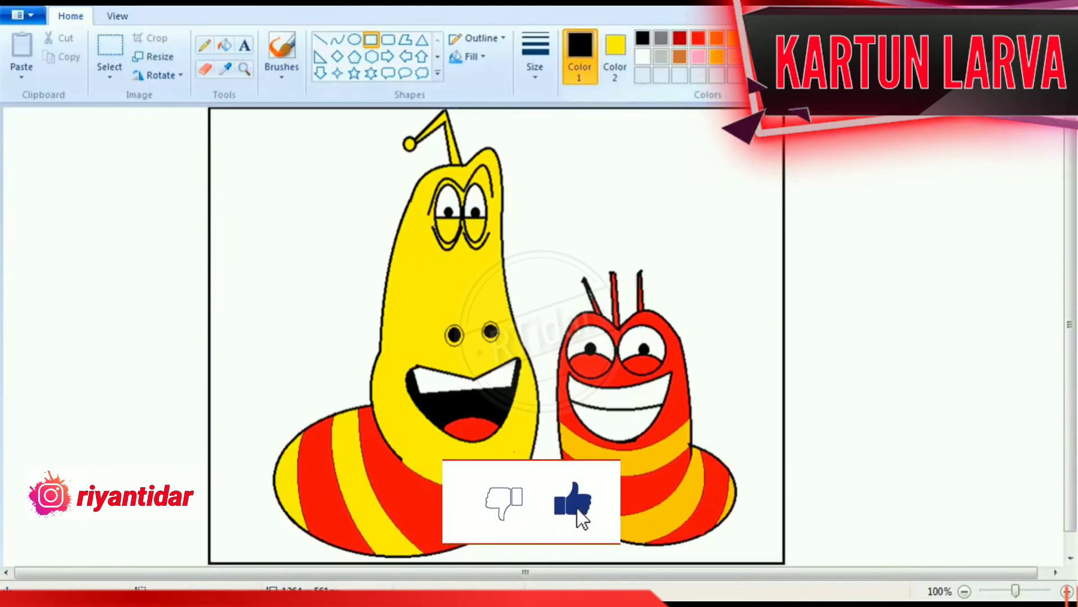
Step: Fill the background inside the frame with light blue
{"action": "left_click", "coordinate": [772, 57]}
{"action": "left_click", "coordinate": [224, 45]}
{"action": "left_click", "coordinate": [256, 150]}
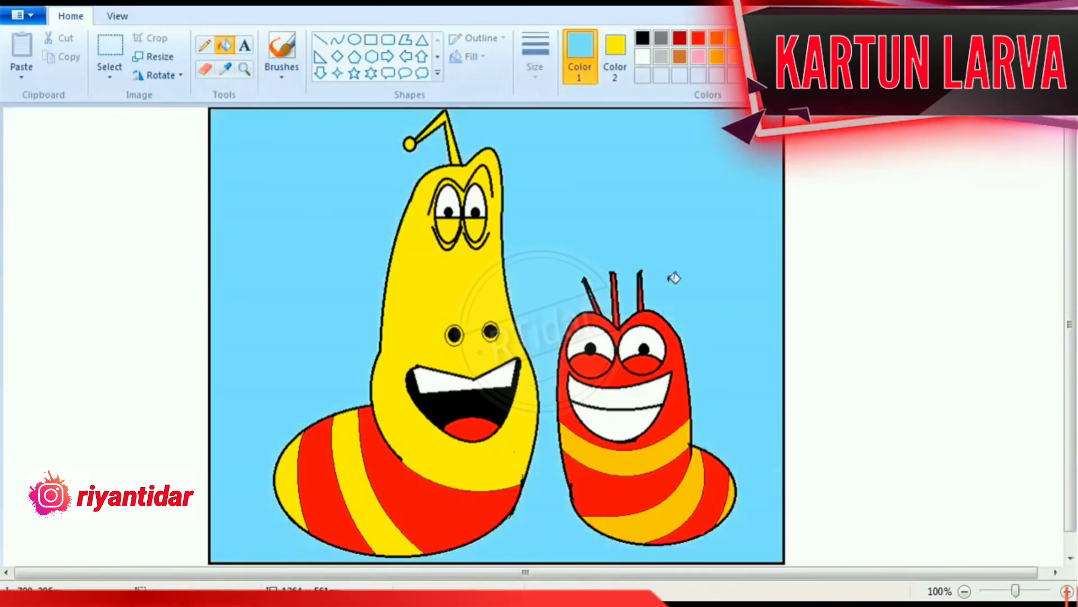